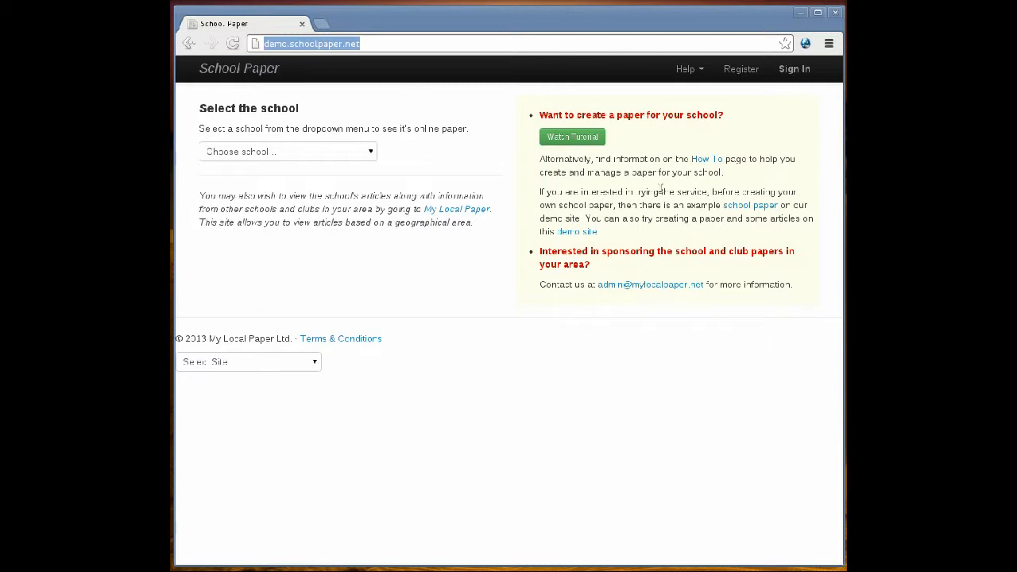
Open the example school paper from the demo site and view its News section.
left_click(743, 208)
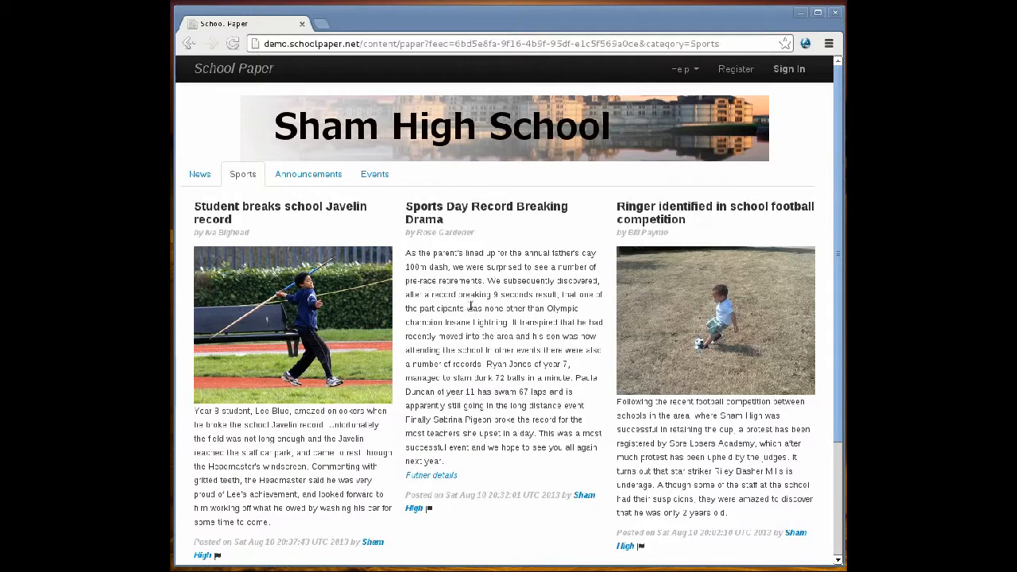
left_click(200, 176)
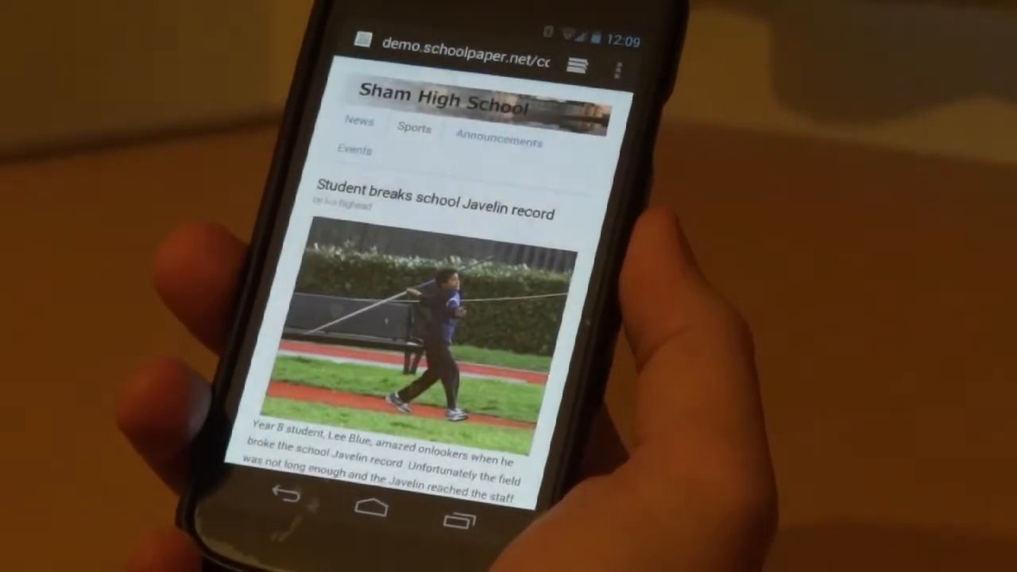
scroll(429, 318, "down", 5)
scroll(429, 318, "down", 10)
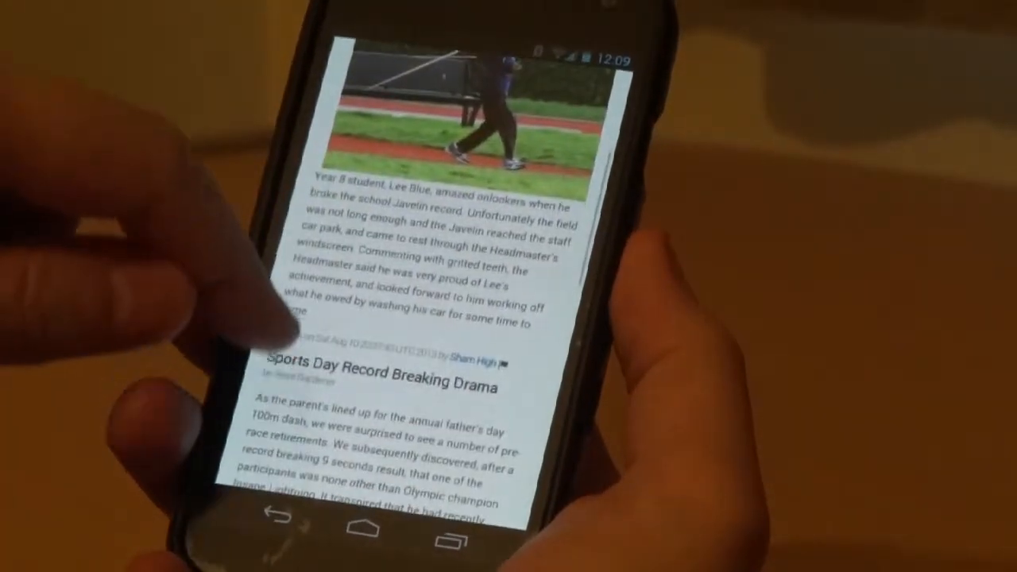
scroll(430, 318, "down", 5)
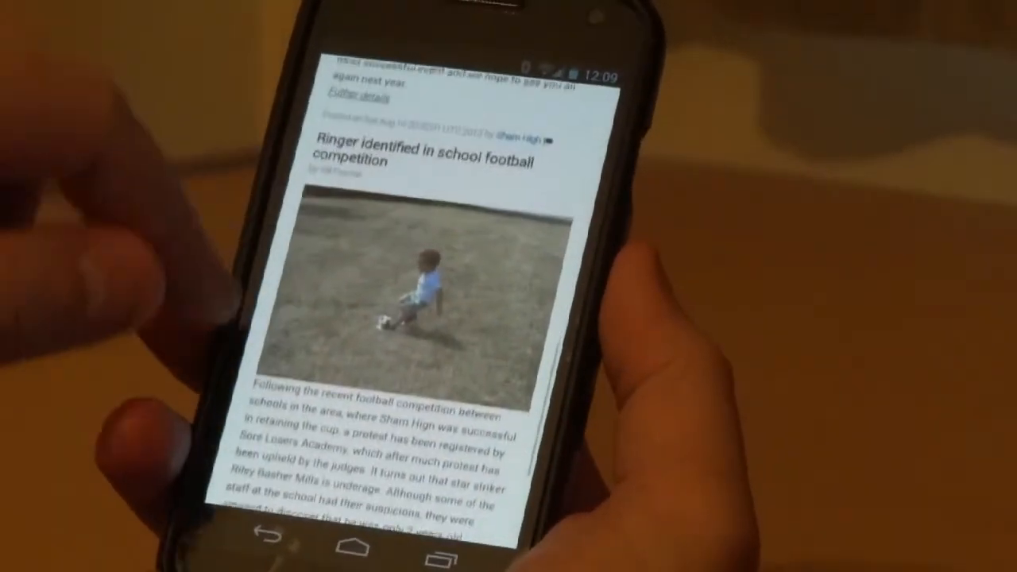
scroll(429, 318, "up", 10)
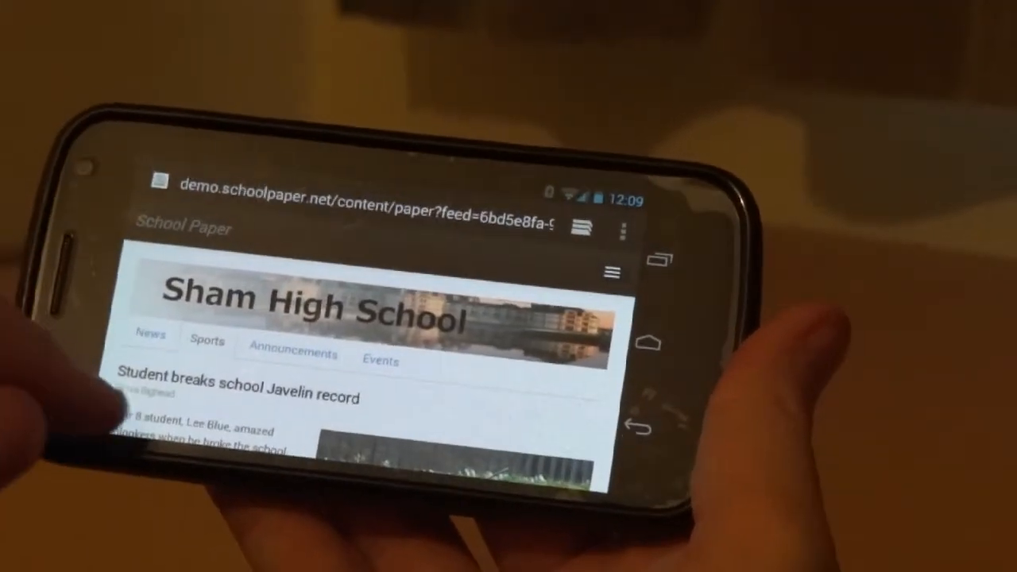
scroll(365, 342, "down", 5)
scroll(413, 334, "down", 10)
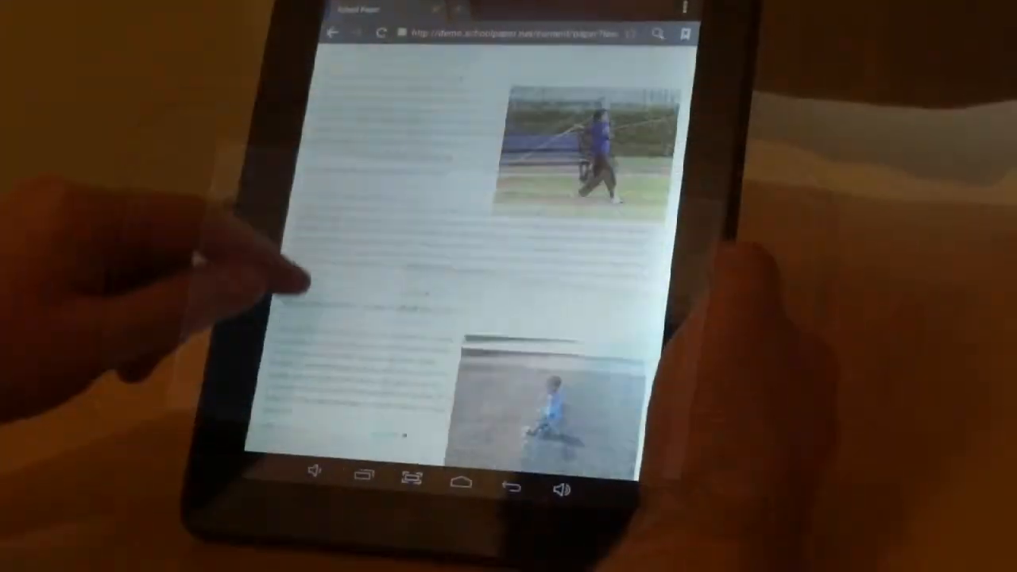
scroll(302, 278, "down", 3)
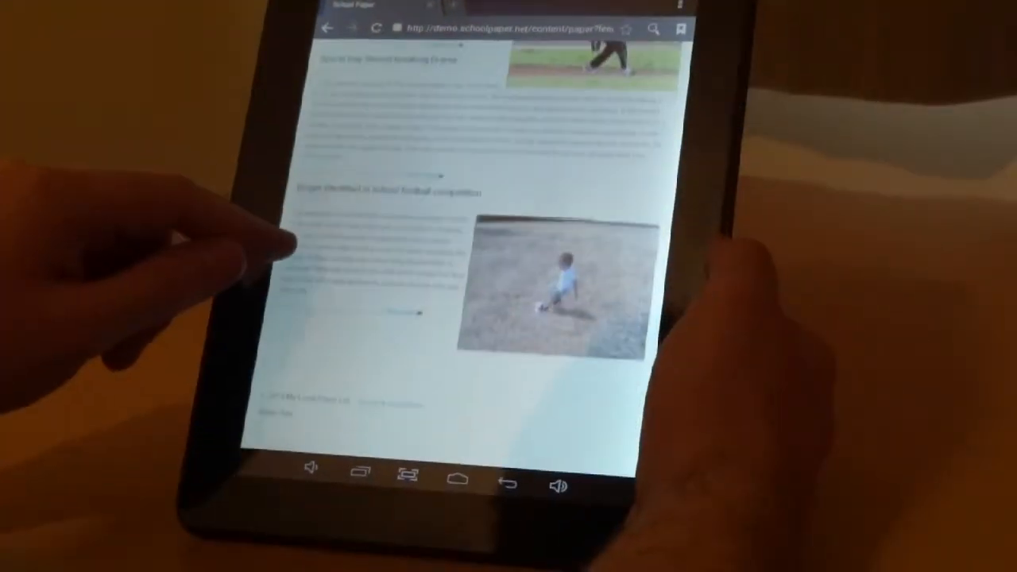
scroll(294, 317, "up", 5)
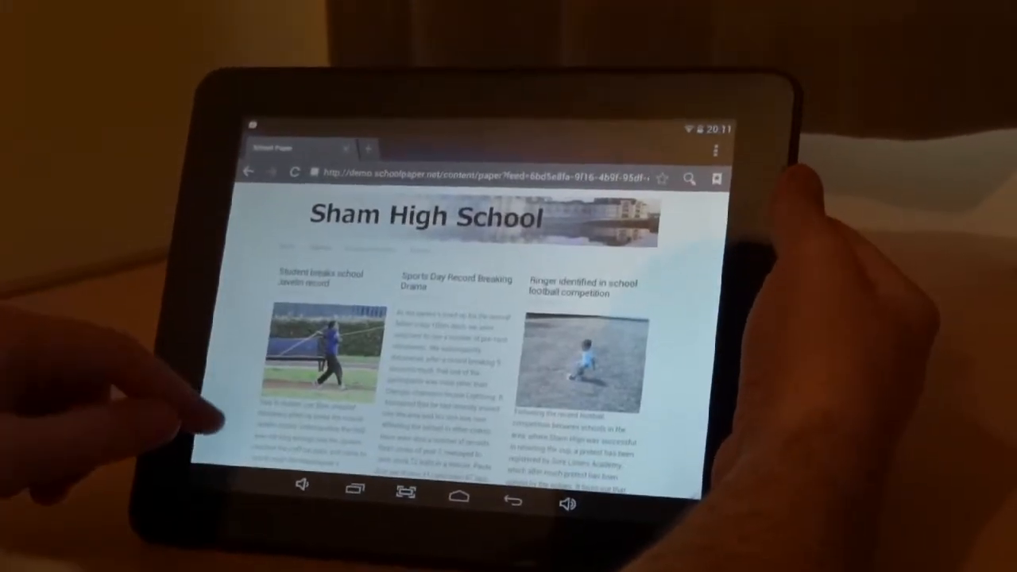
scroll(214, 365, "down", 3)
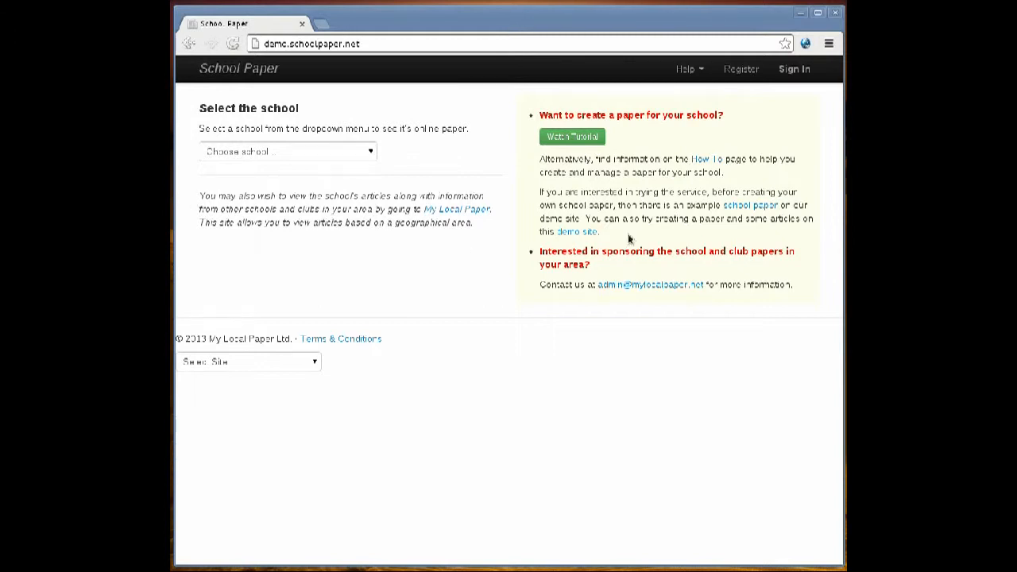
Open the account registration form and enter the user name.
left_click(739, 72)
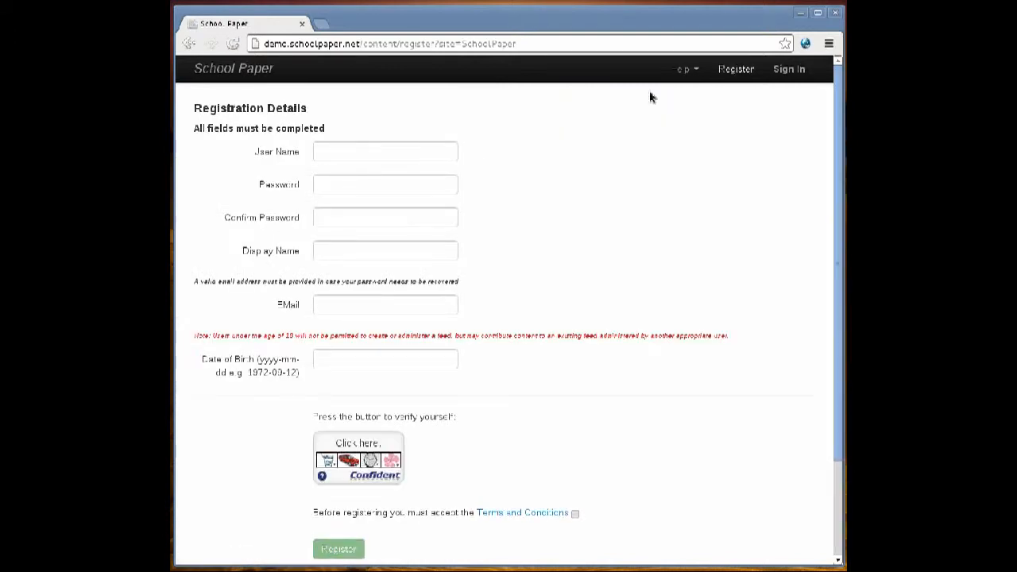
left_click(362, 153)
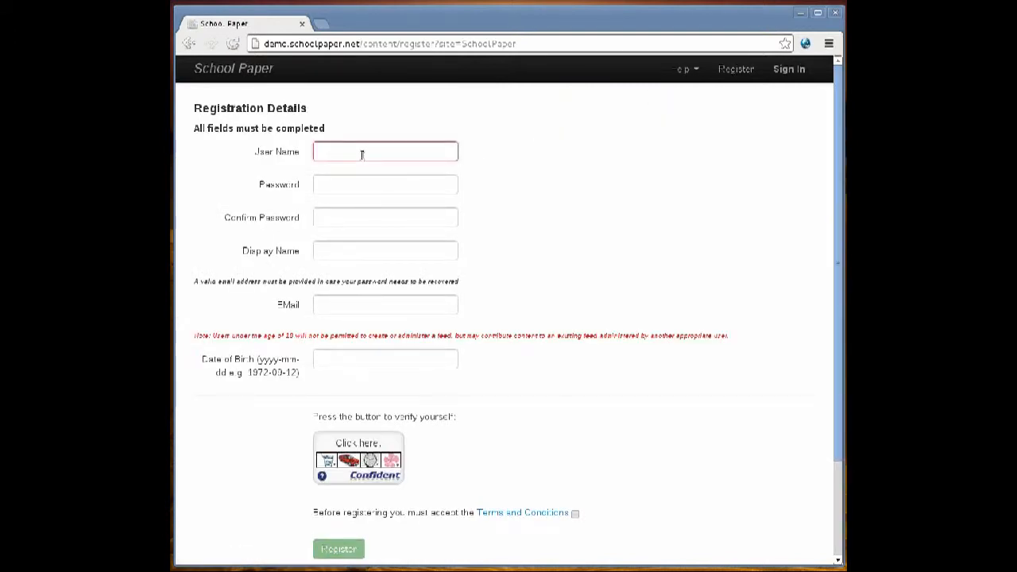
type("mord")
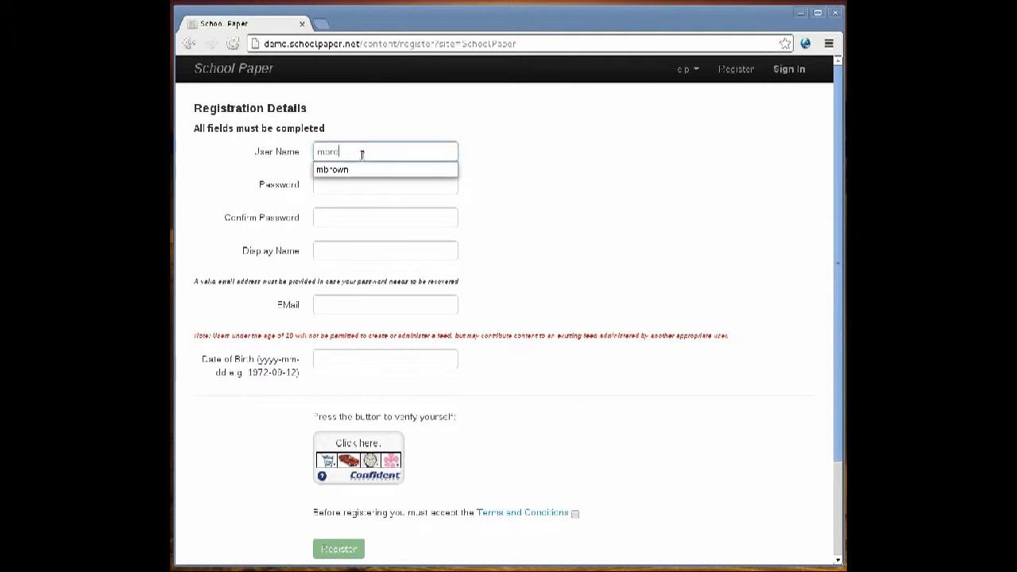
type("wr")
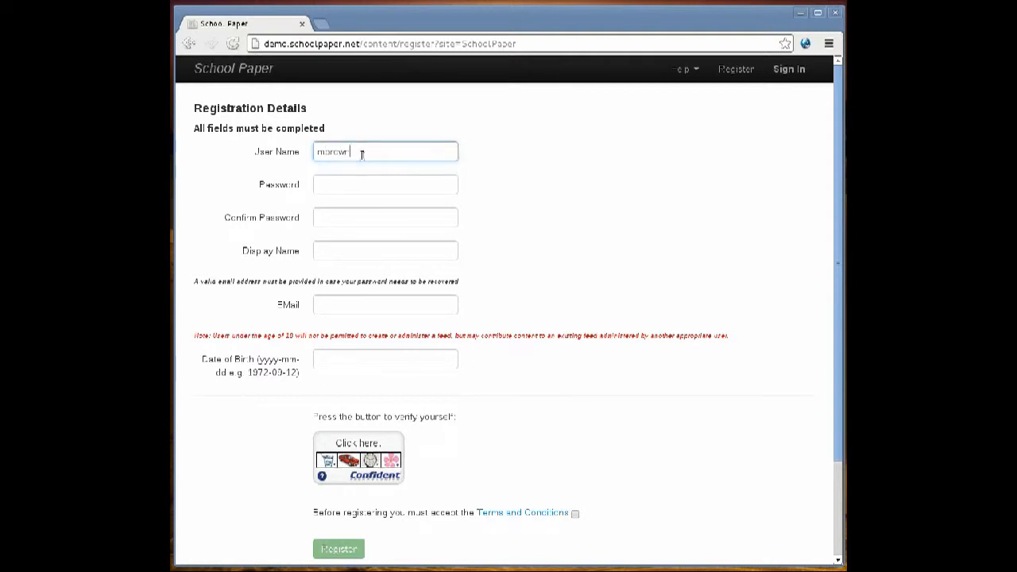
Enter the account password and repeat it in the Confirm Password field.
key("Tab")
type("*****")
key("Tab")
type("****")
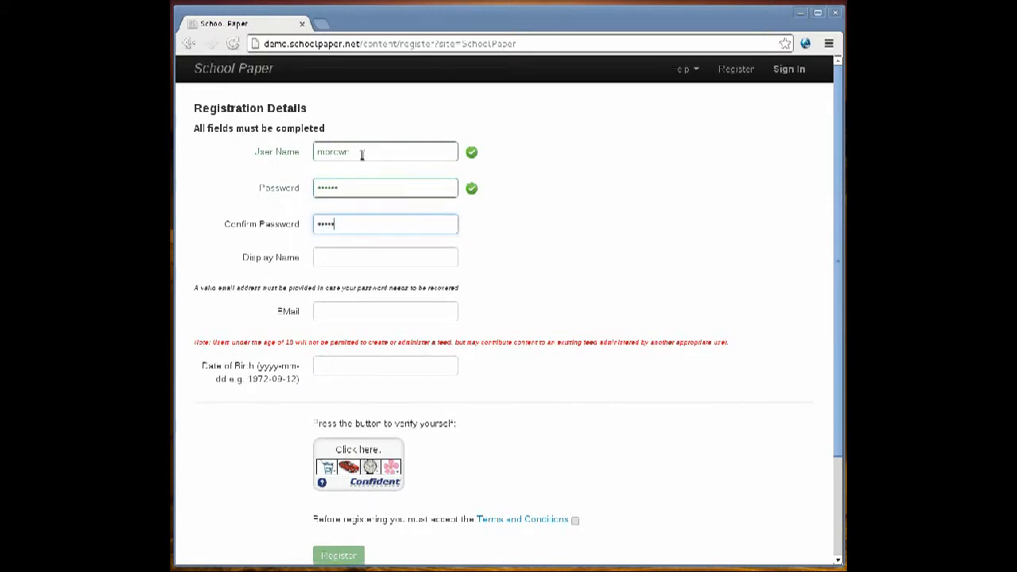
type("*")
Fill in the registrant's display name and e-mail address.
key("Tab")
type("Mary B")
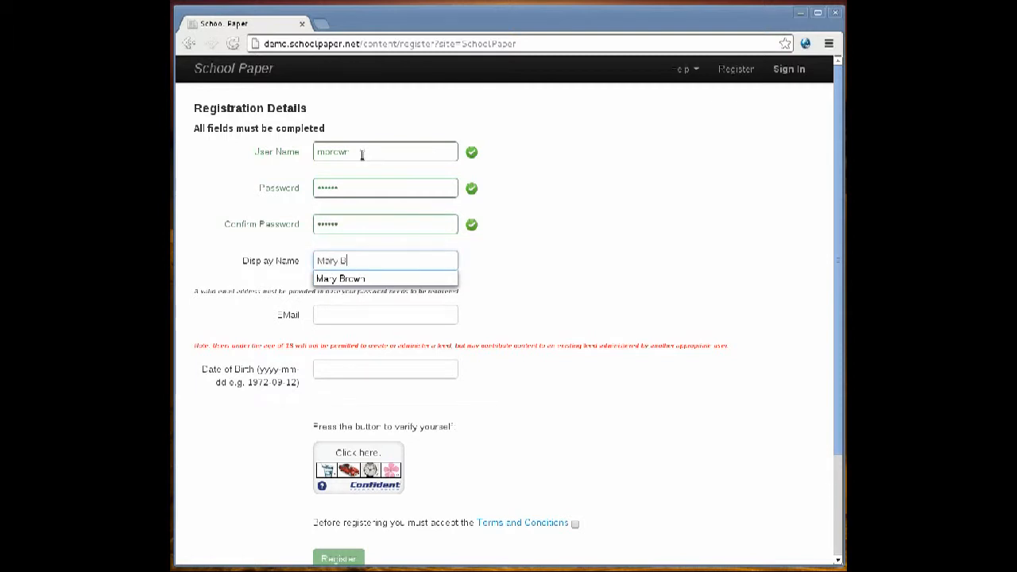
type("rown")
key("Tab")
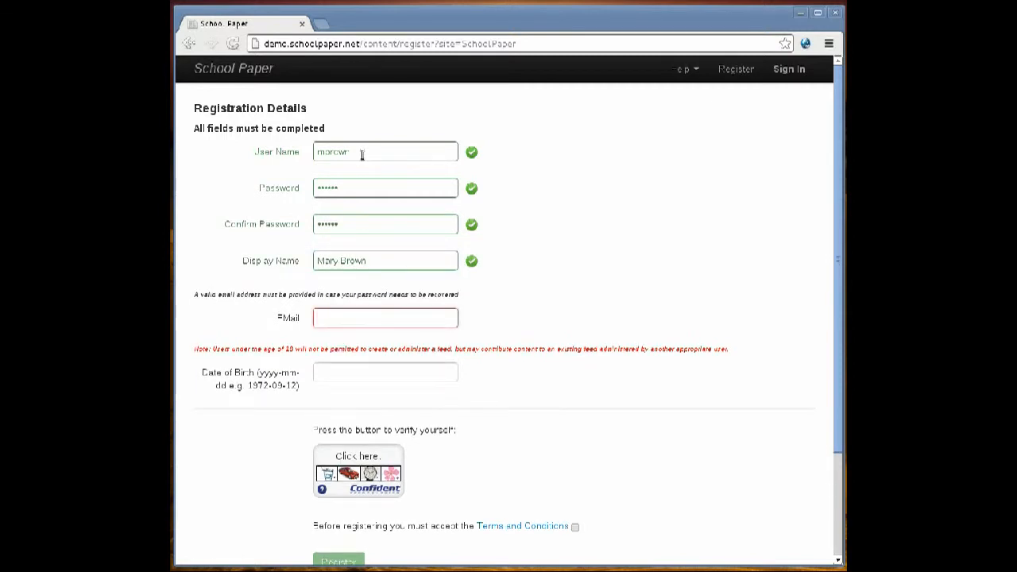
type("mbrown")
key("Down")
key("Return")
Set the registrant's date of birth by choosing the year, month and day in the calendar.
left_click(345, 365)
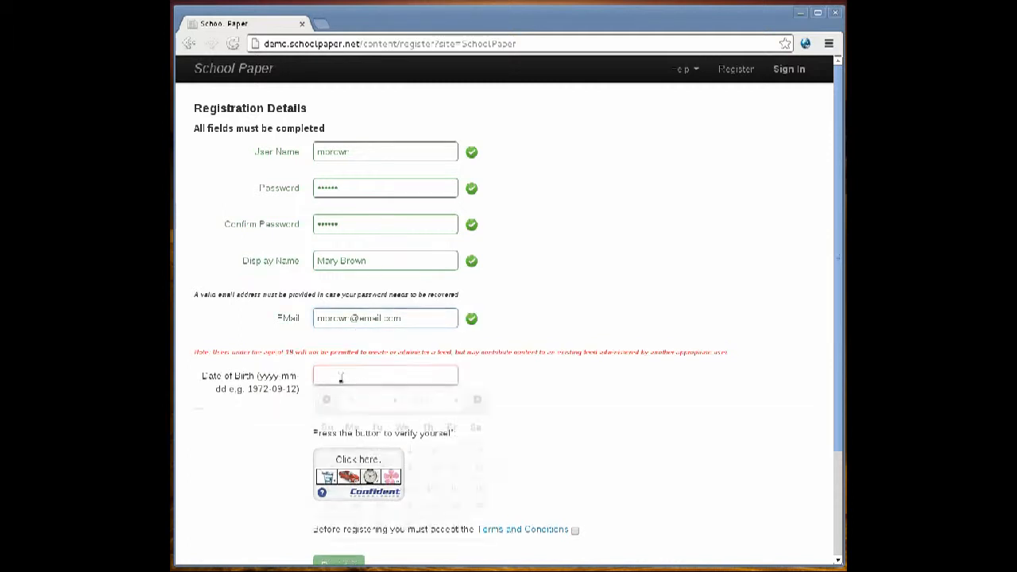
left_click(456, 402)
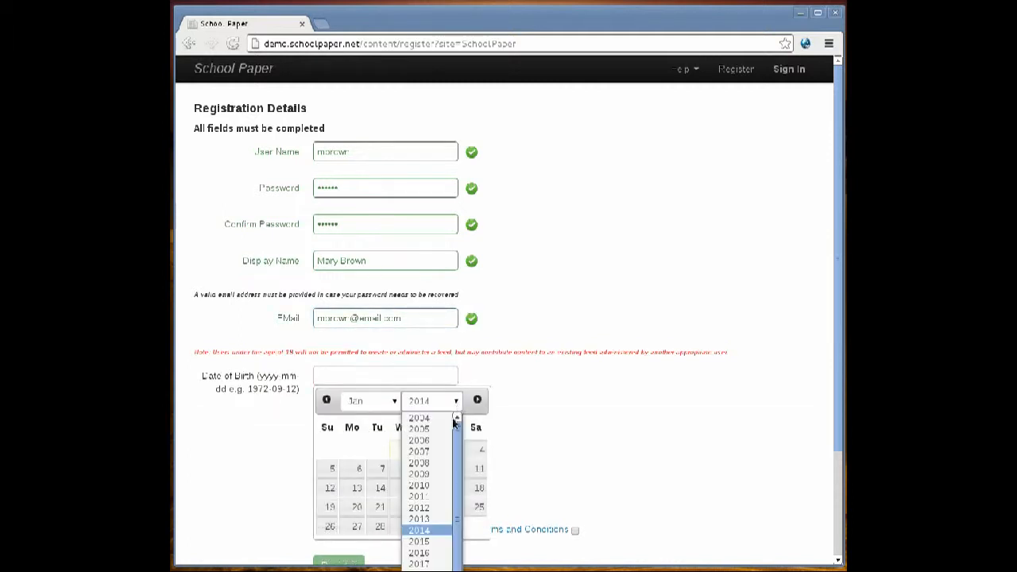
left_click(435, 432)
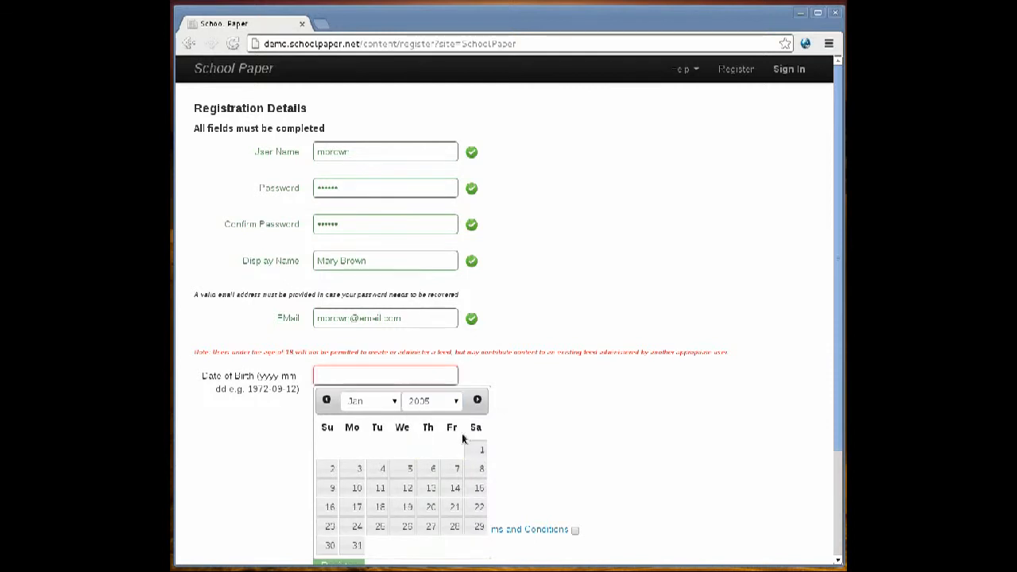
left_click(456, 402)
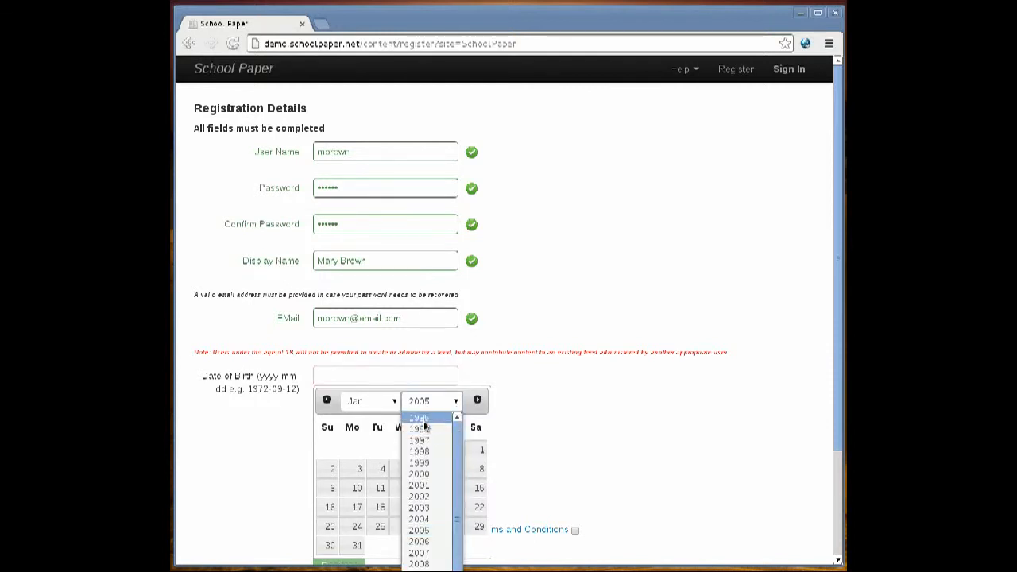
left_click(424, 426)
left_click(433, 402)
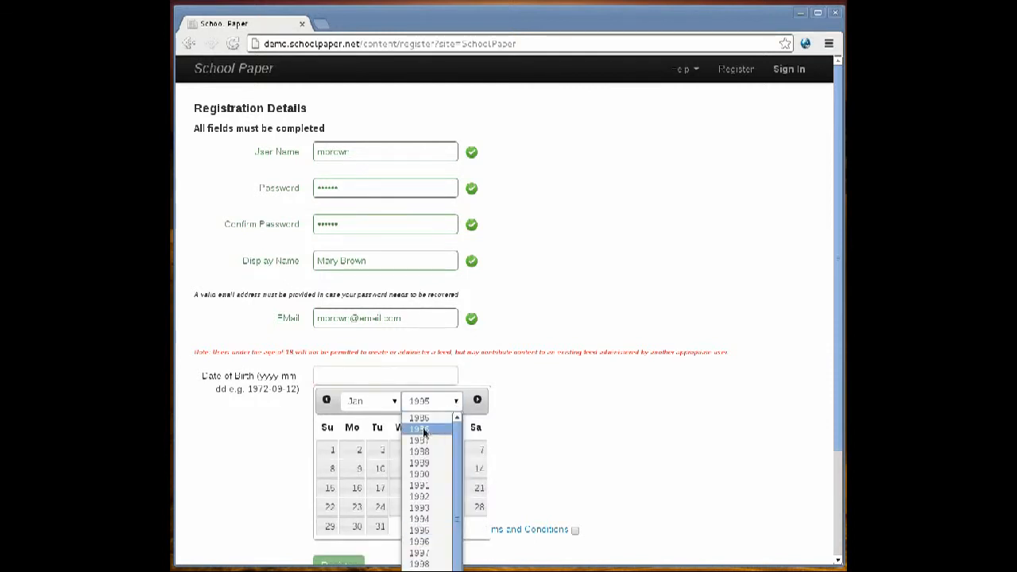
left_click(429, 486)
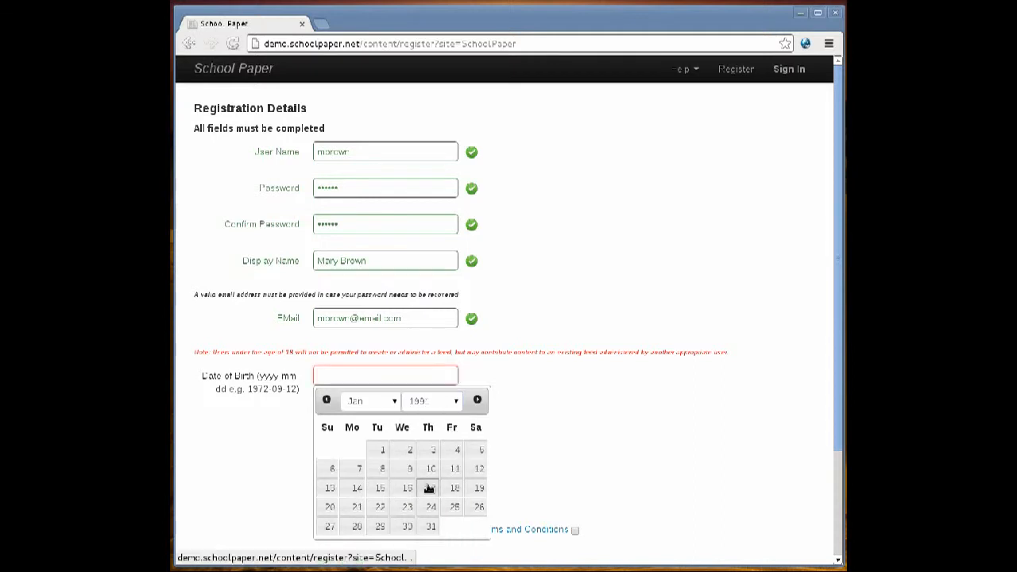
left_click(379, 405)
left_click(361, 475)
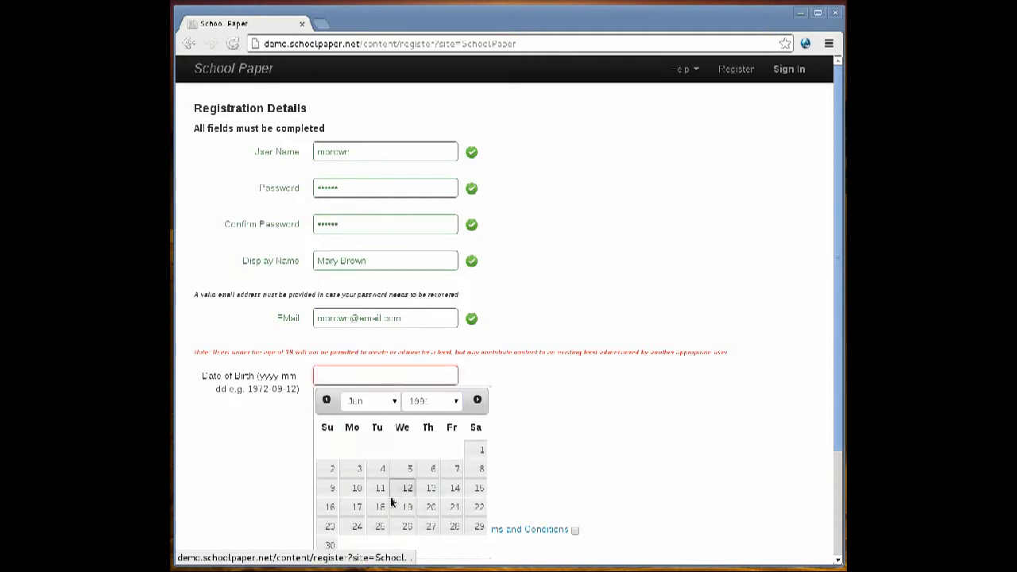
left_click(405, 507)
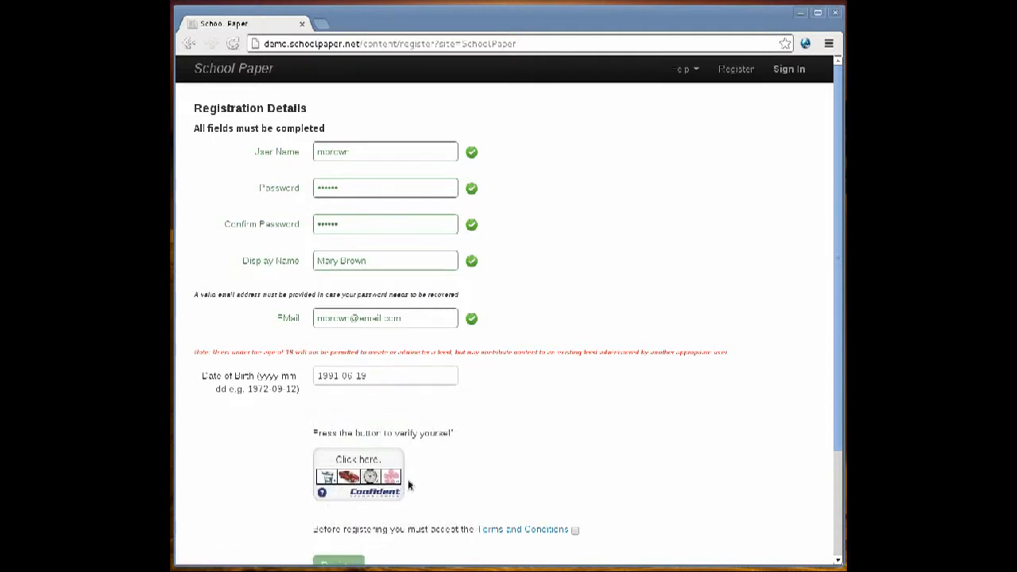
Complete the image verification by picking the underwater scene, the cat and the computer.
left_click(362, 480)
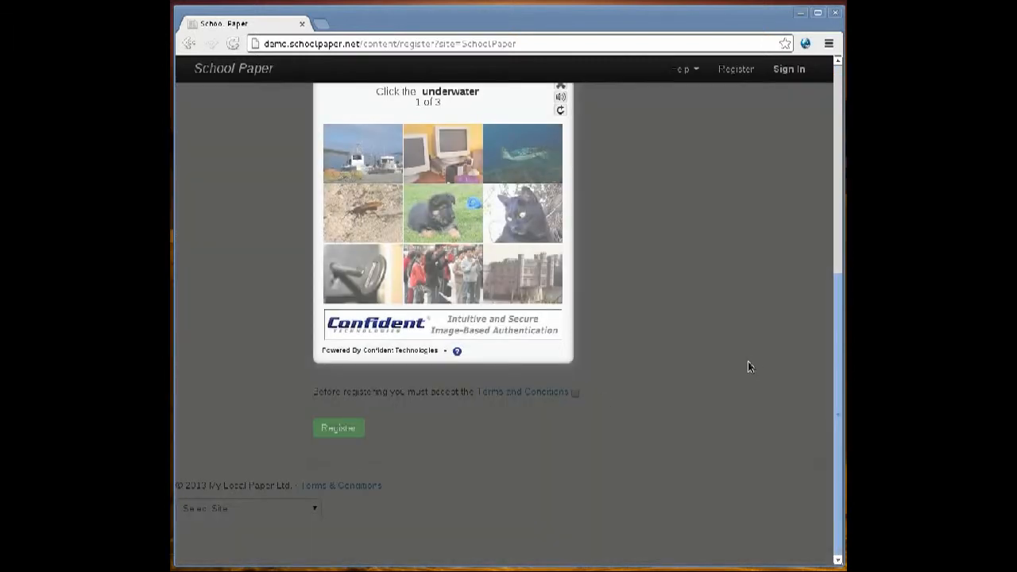
left_click_drag(835, 358, 831, 327)
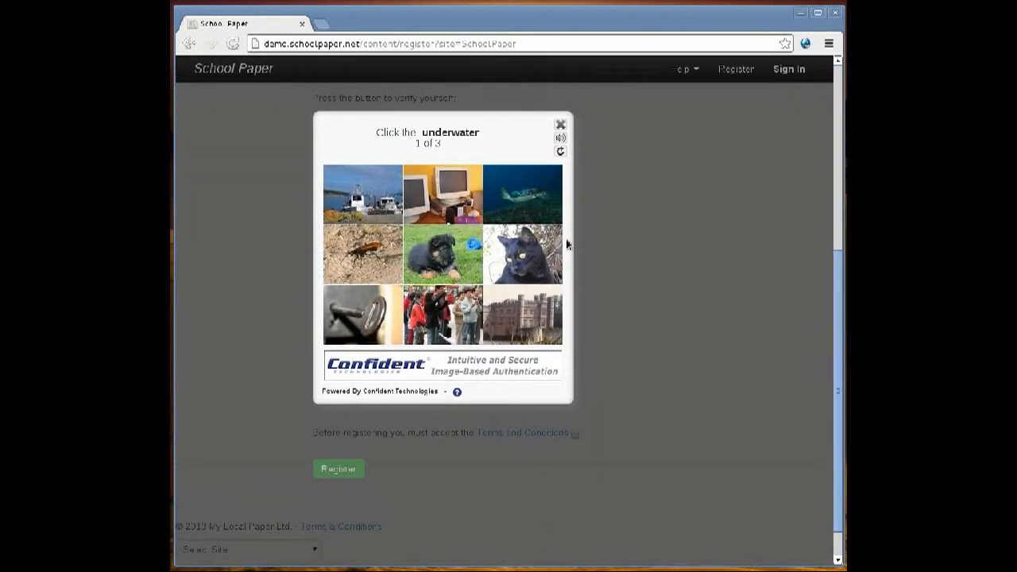
left_click(532, 203)
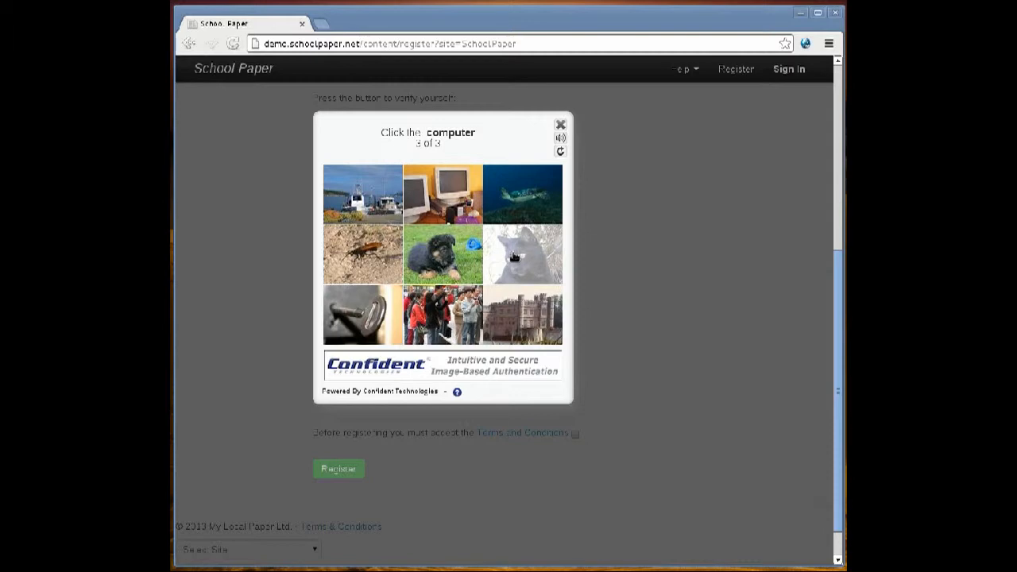
left_click(411, 188)
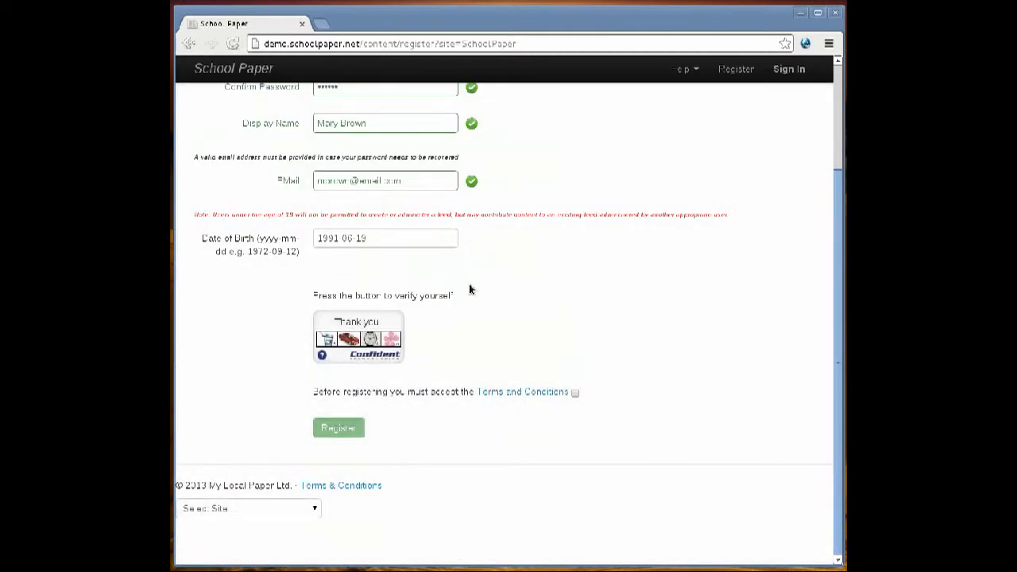
Accept the Terms and Conditions and submit the registration, dismissing the browser's offer to save the password.
left_click(576, 394)
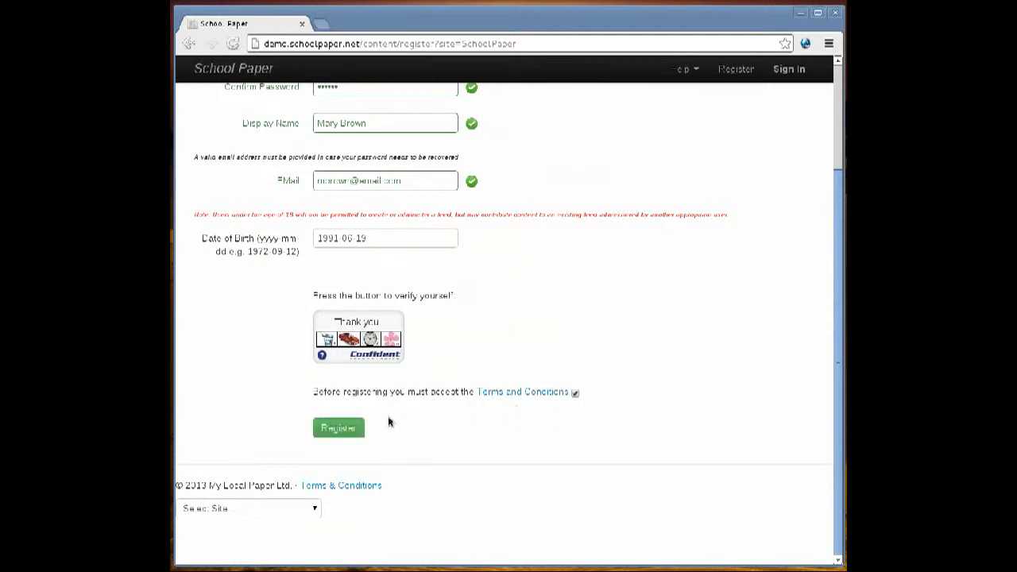
left_click(340, 429)
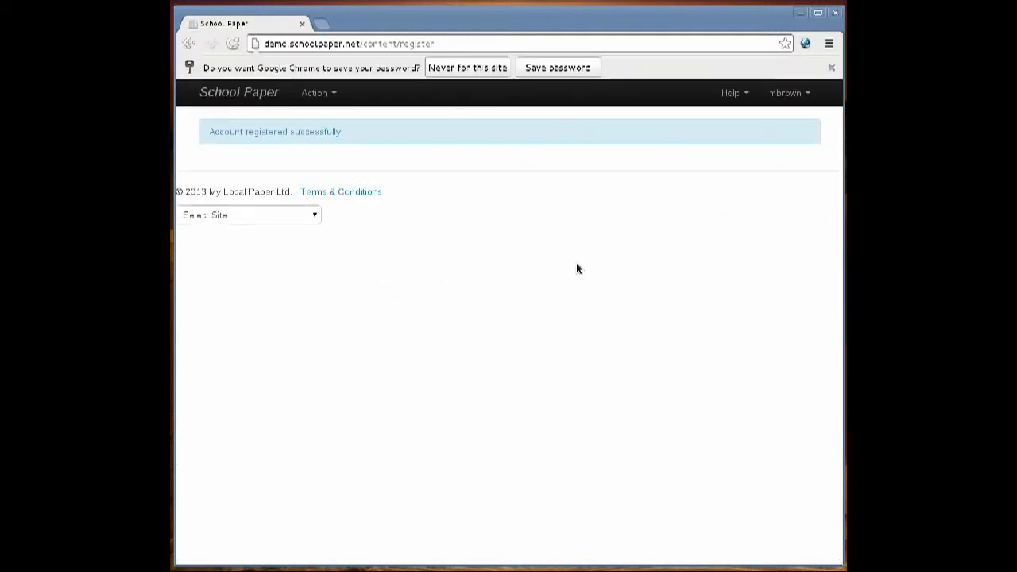
left_click(831, 67)
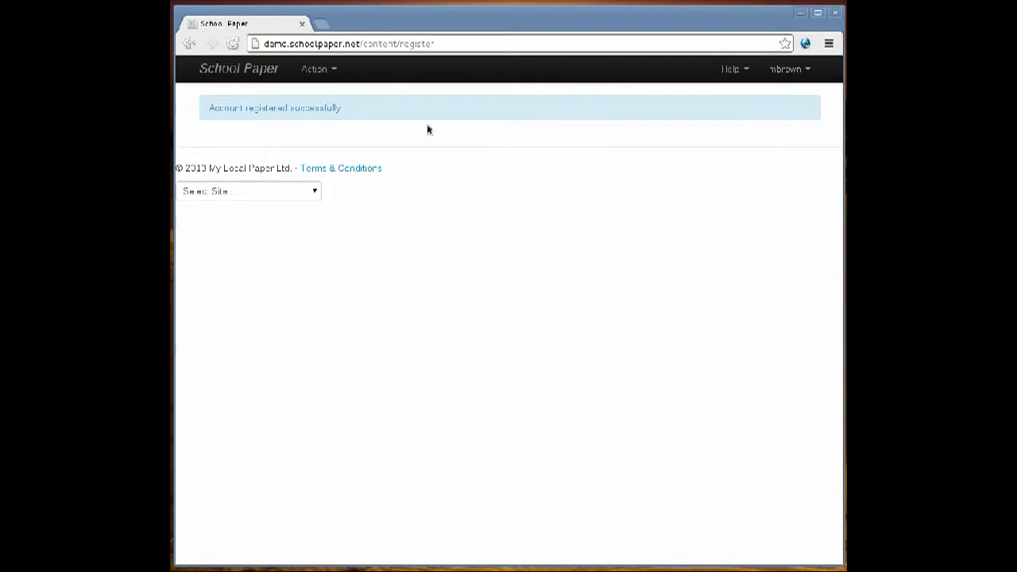
Start creating a new school paper and set its name to Example School.
left_click(333, 70)
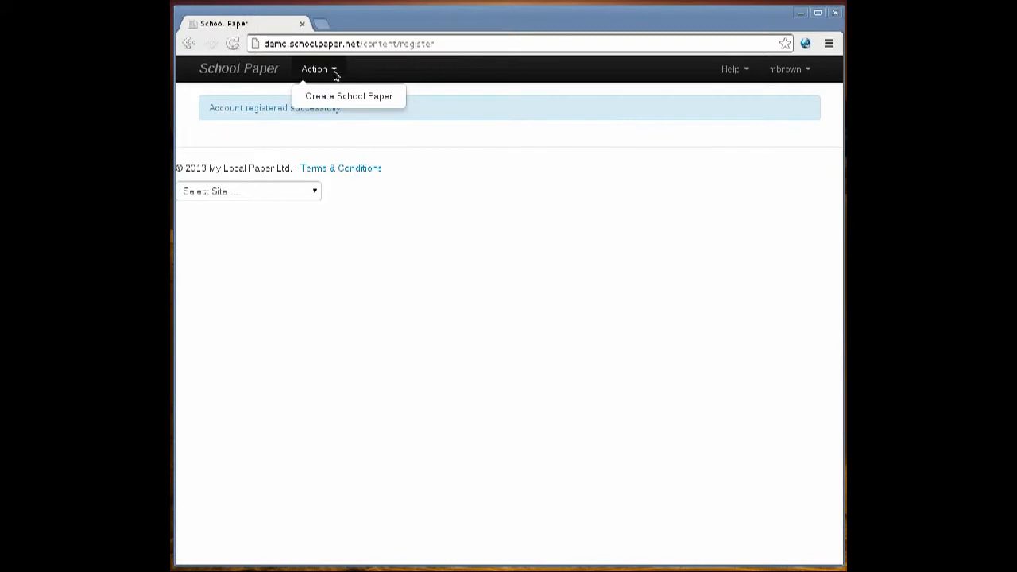
left_click(337, 96)
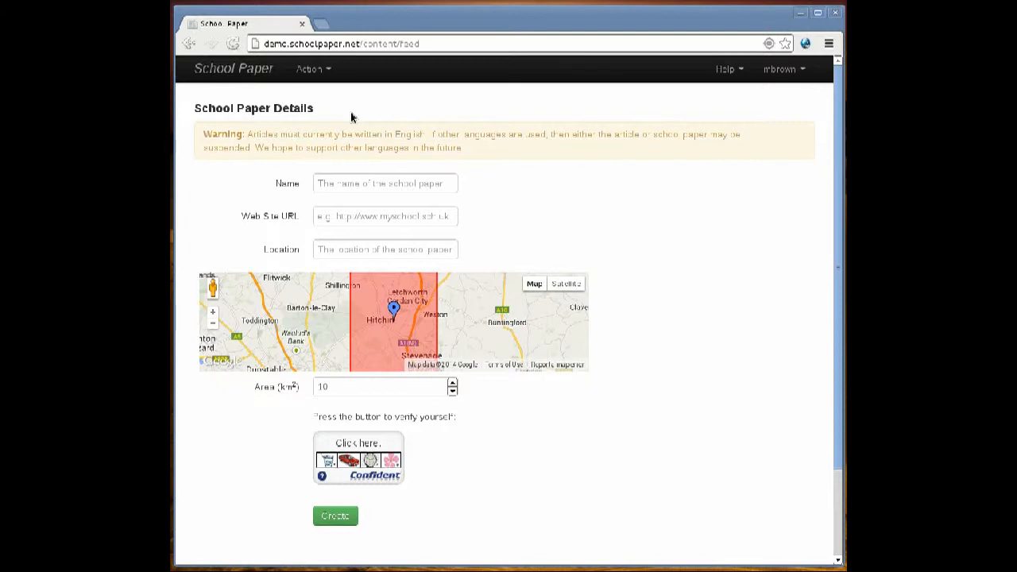
left_click(338, 184)
type("Exampl")
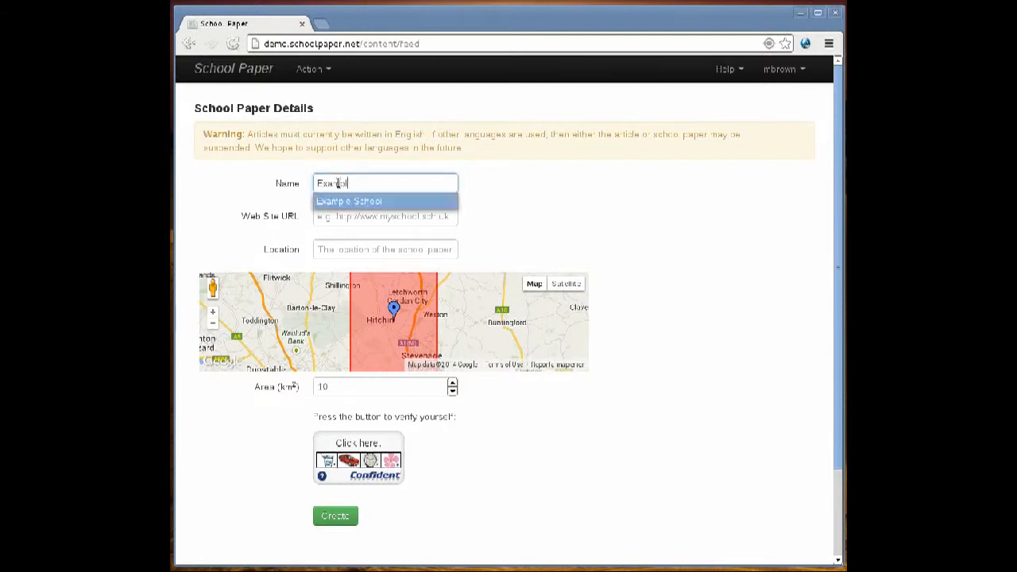
key("Down")
key("Return")
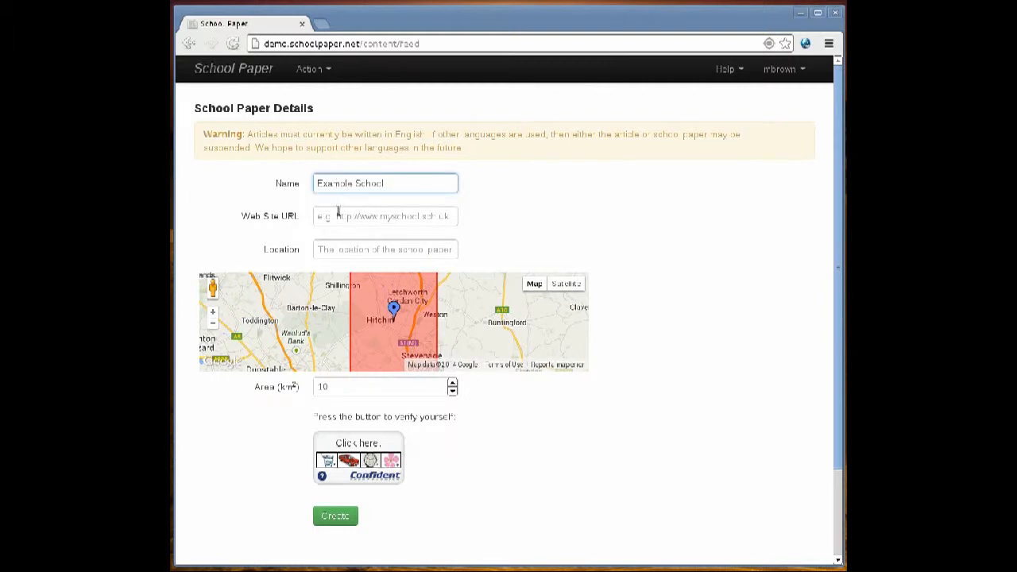
left_click(337, 216)
type("http:")
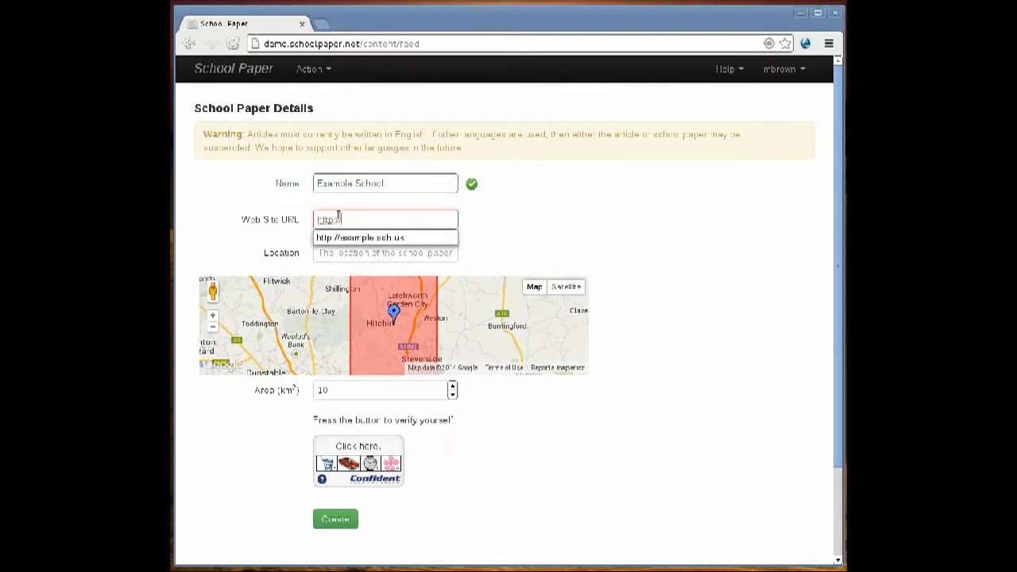
key("Down")
key("Return")
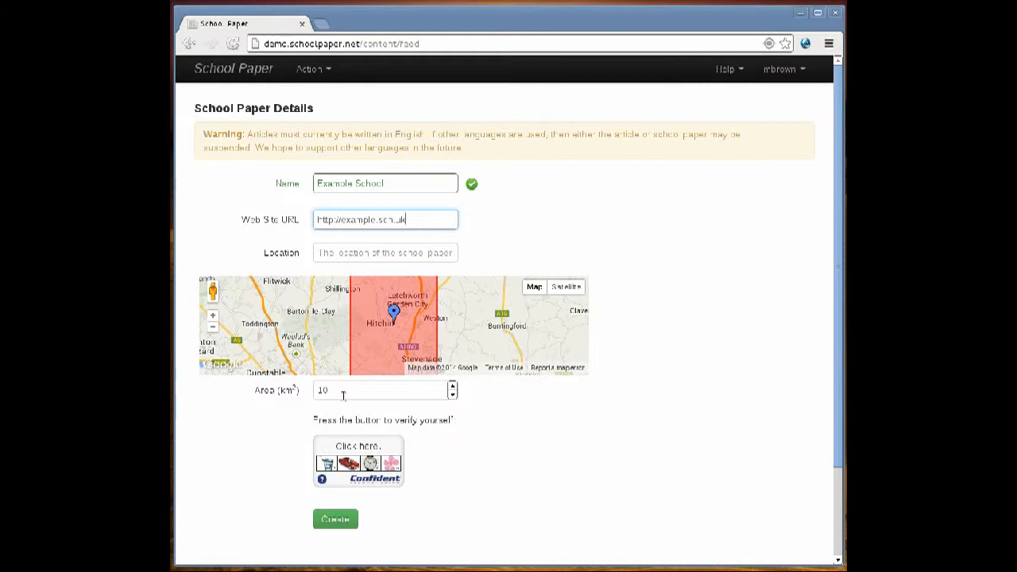
Complete the image verification by picking the clock, the cat and the castle, and create the school paper.
left_click(356, 464)
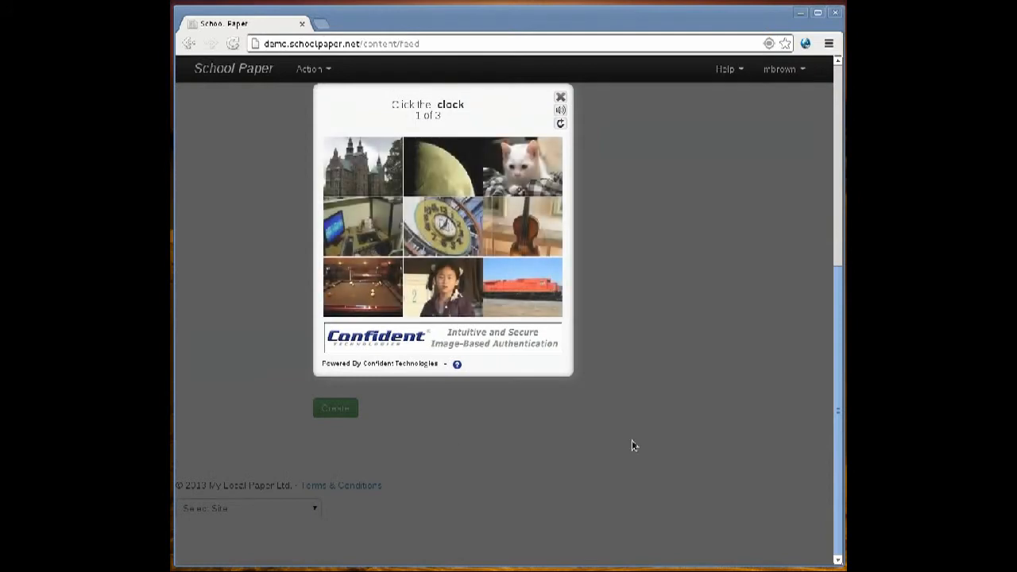
left_click_drag(838, 411, 838, 376)
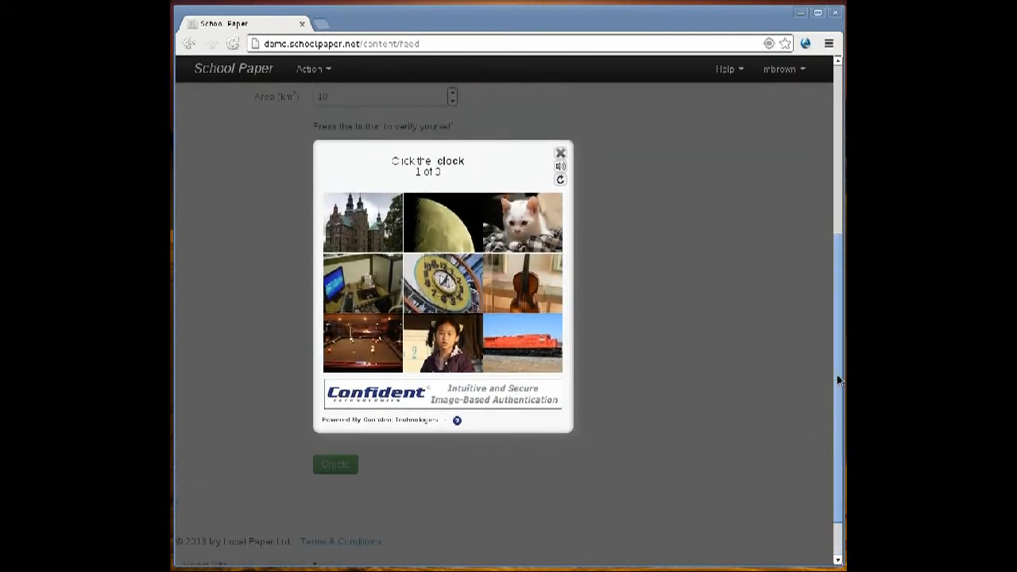
left_click(442, 285)
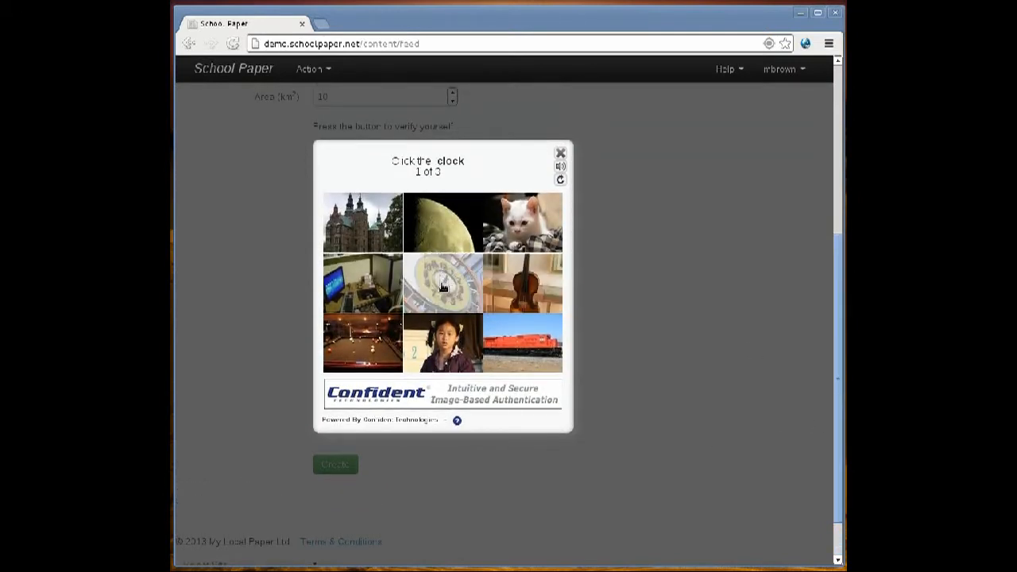
left_click(501, 238)
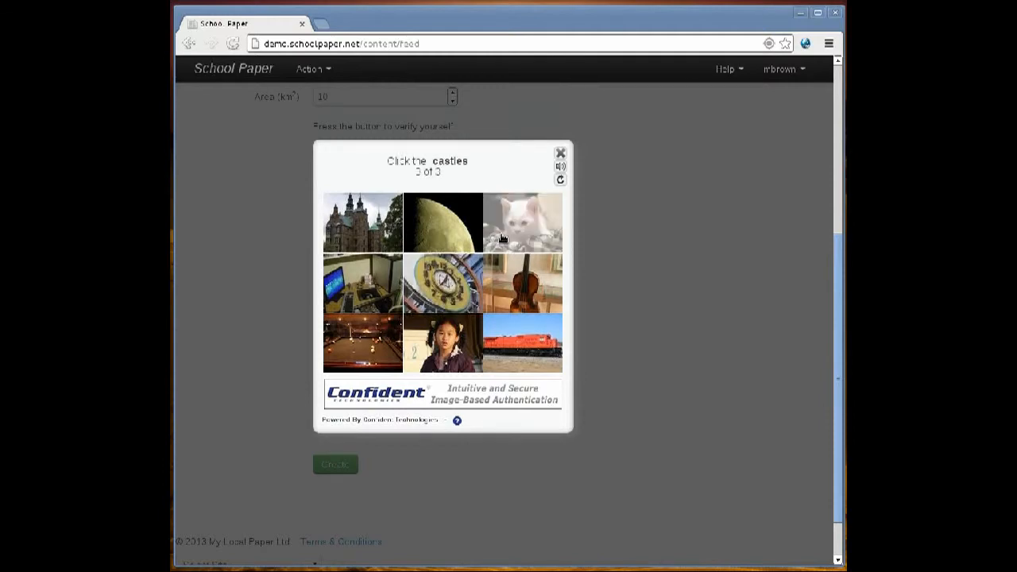
left_click(364, 231)
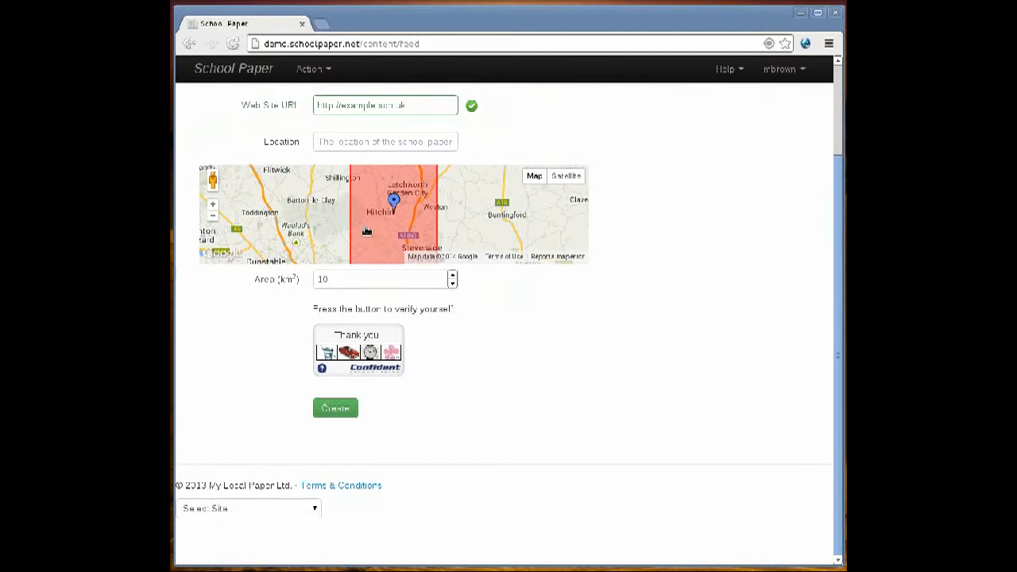
left_click(332, 410)
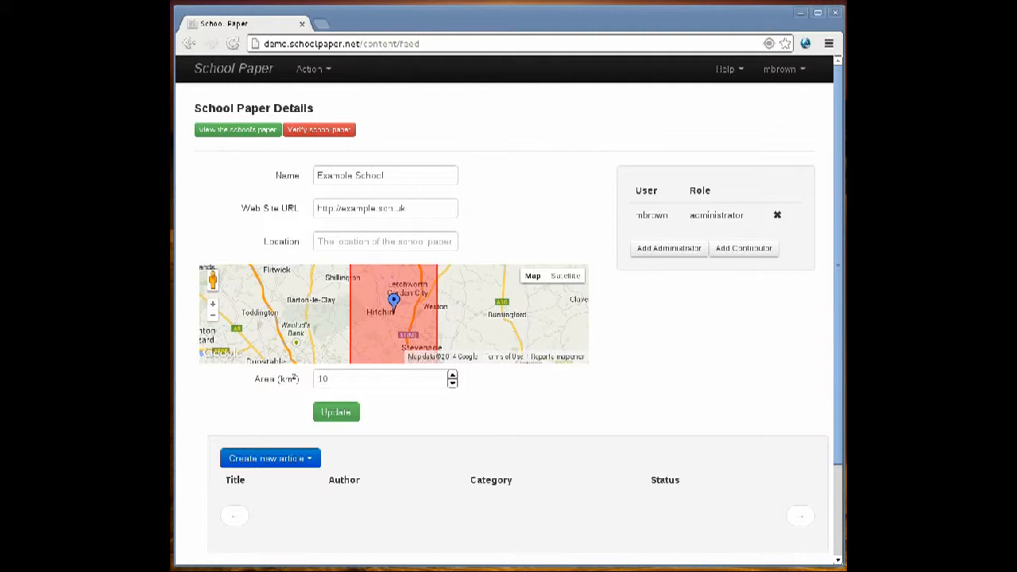
Verify the new school paper and reopen Example School for editing.
left_click(317, 134)
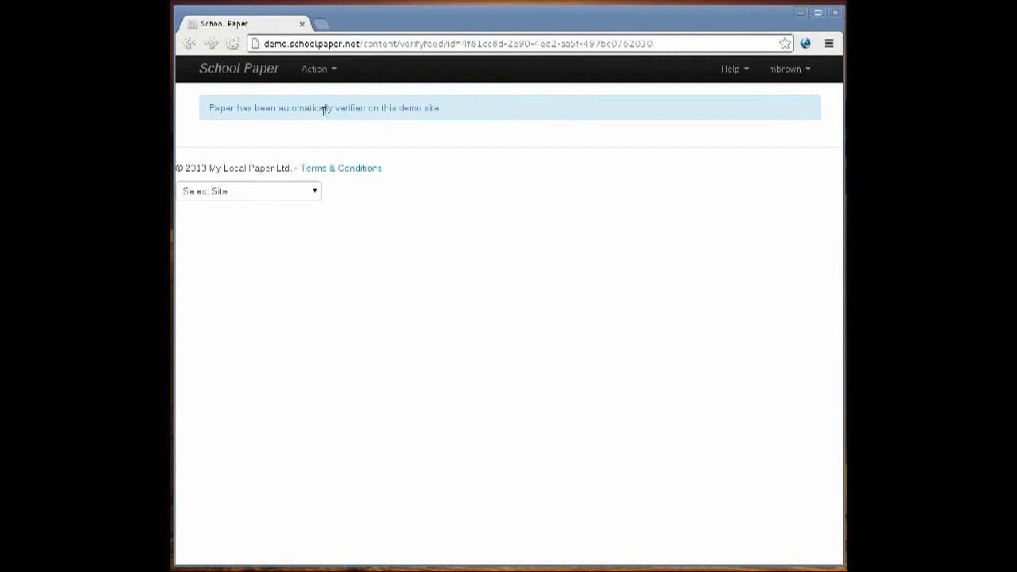
left_click(335, 73)
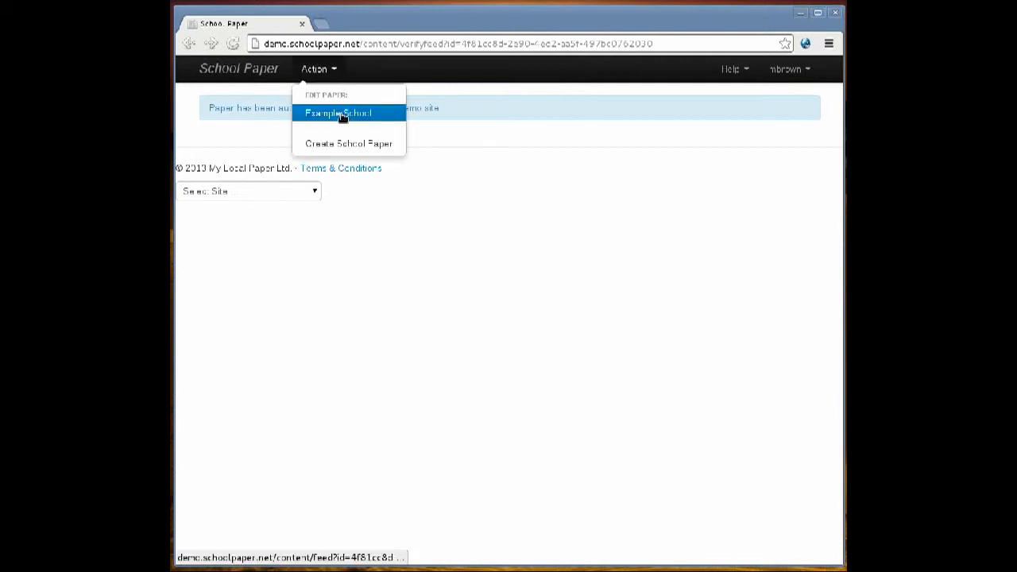
left_click(342, 116)
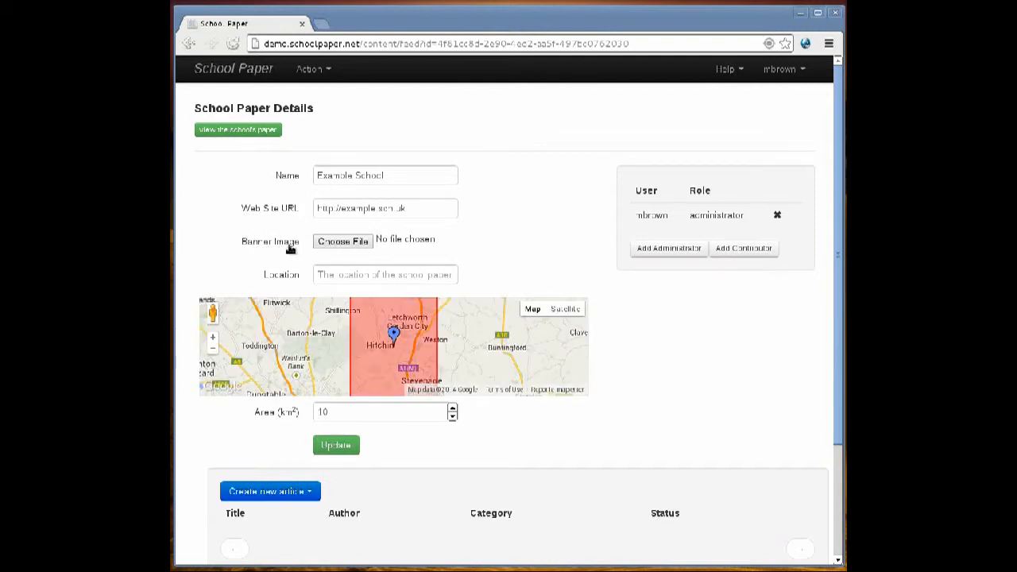
Choose shamhigh.png as the school paper's banner image and save the updated details.
left_click(342, 242)
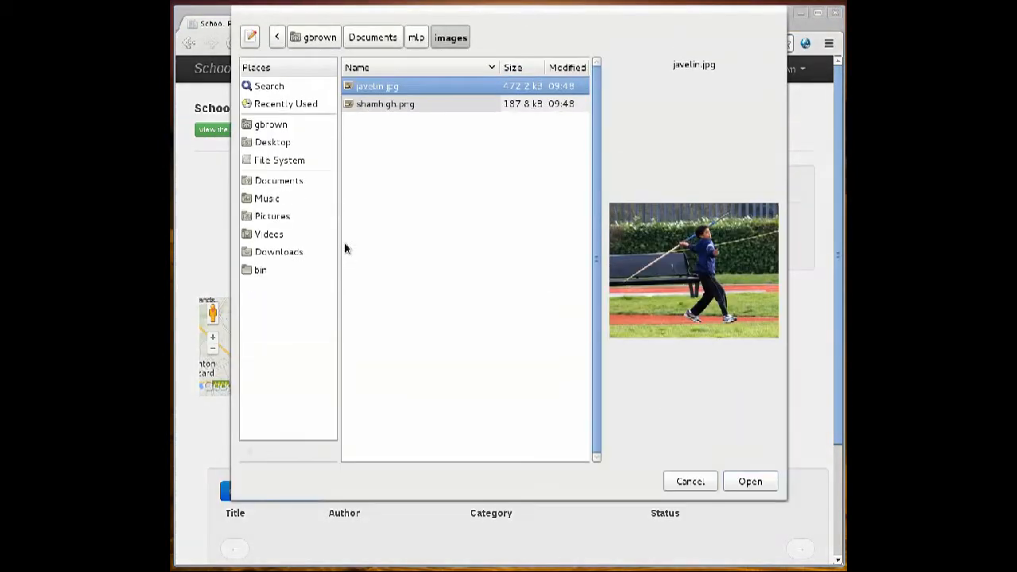
left_click(385, 106)
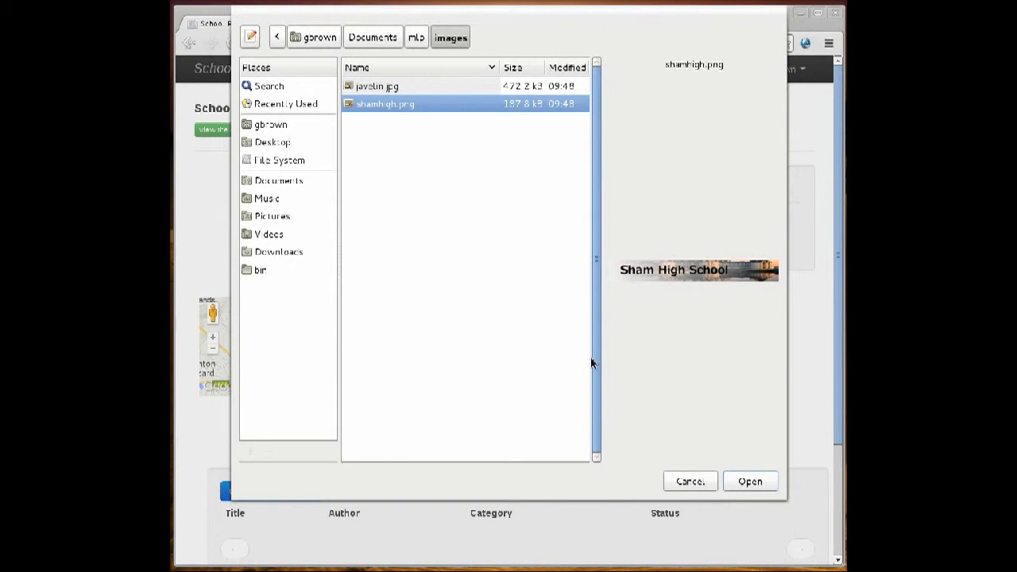
left_click(745, 479)
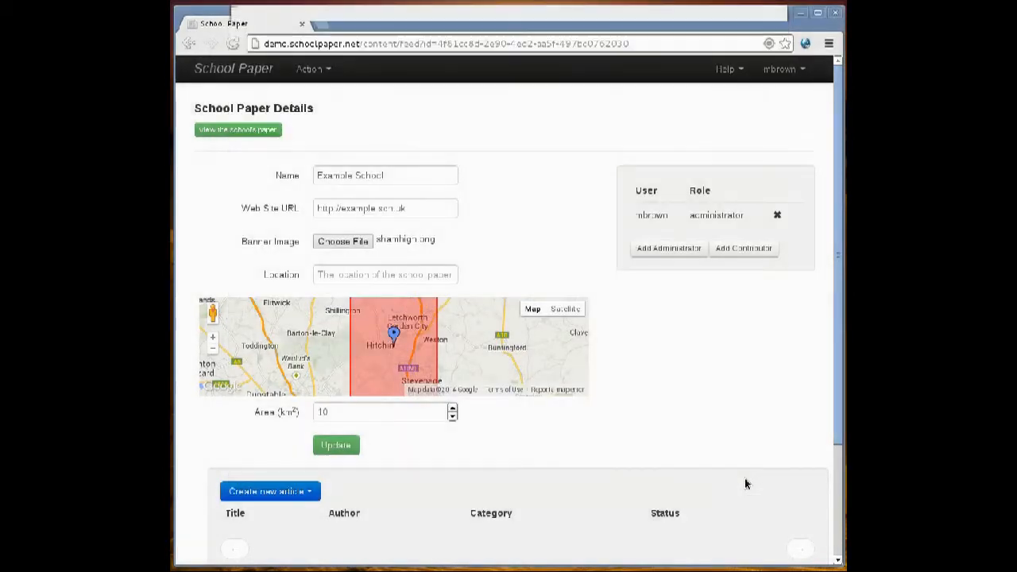
left_click(348, 445)
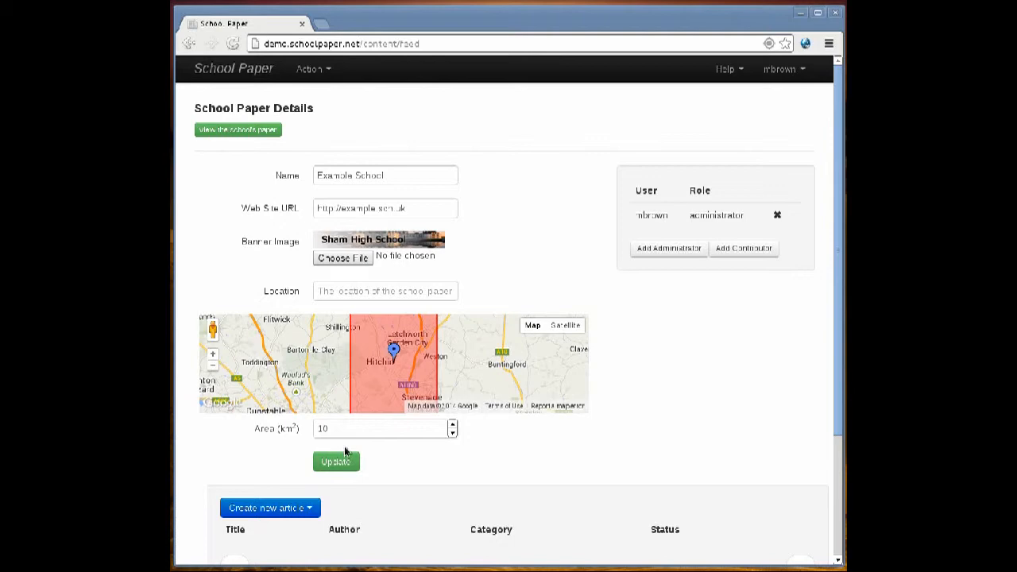
Add a new contributor to the school paper by entering the contributor's user ID.
left_click(744, 249)
left_click(477, 220)
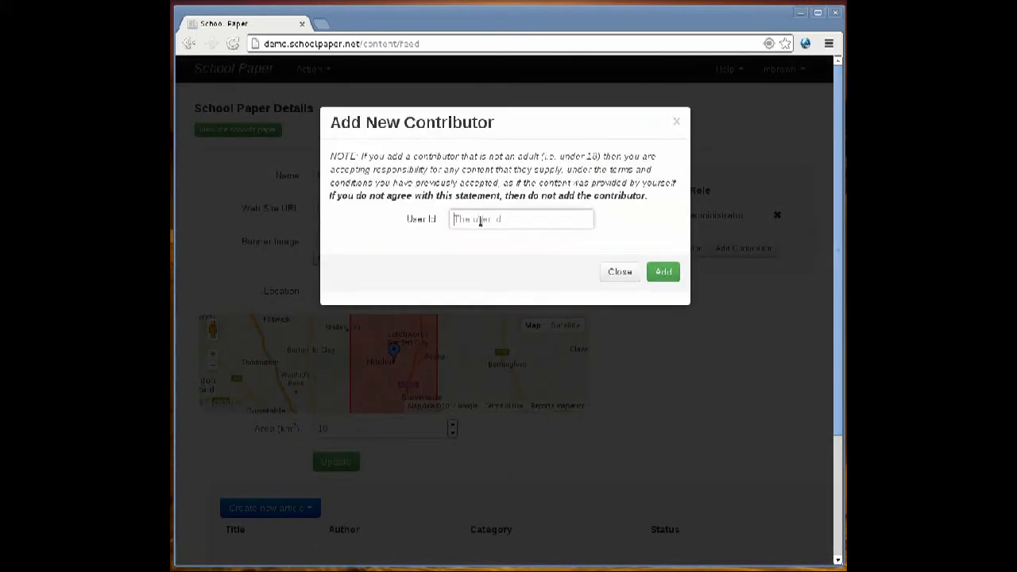
type("asm")
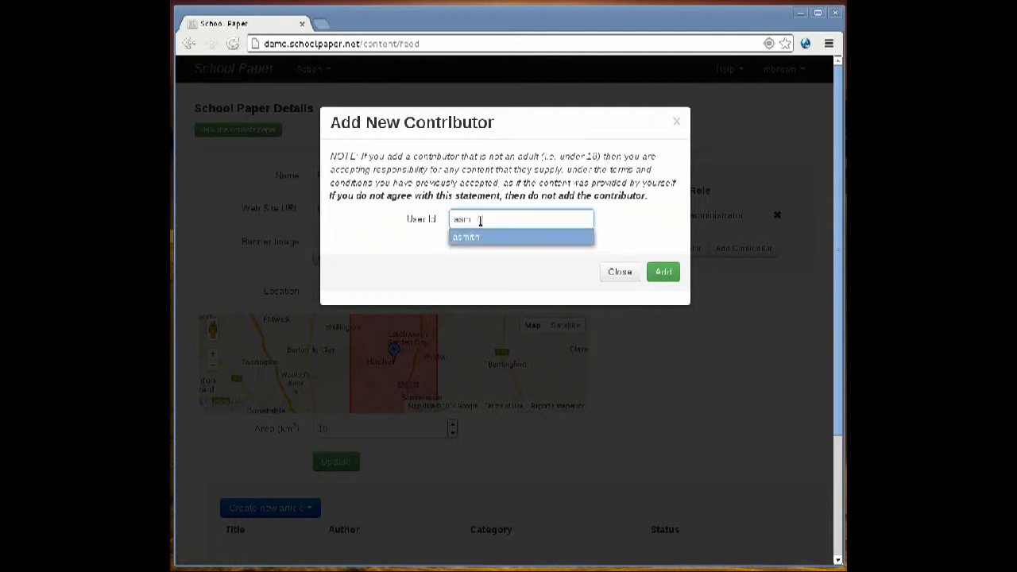
key("Return")
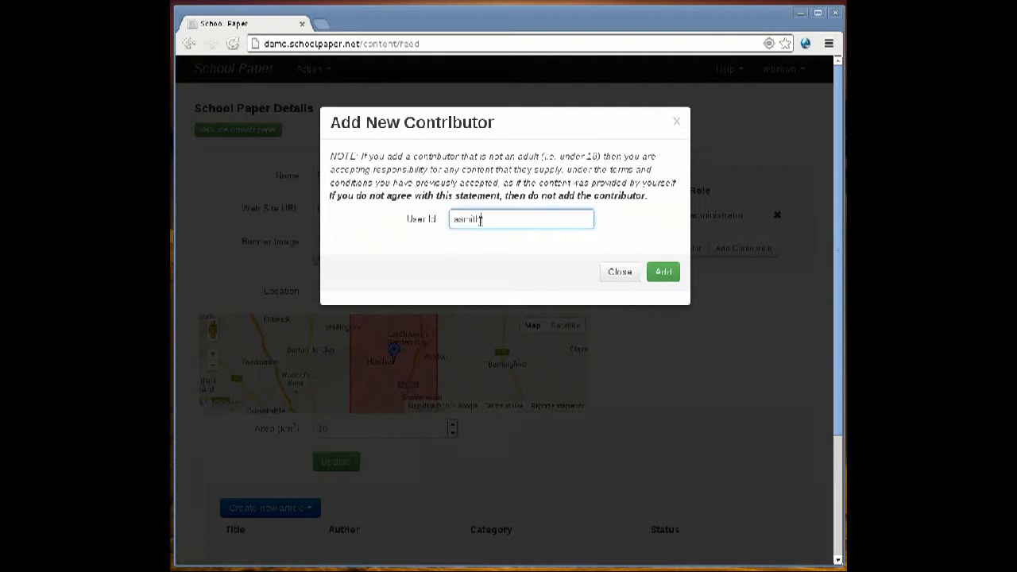
left_click(665, 274)
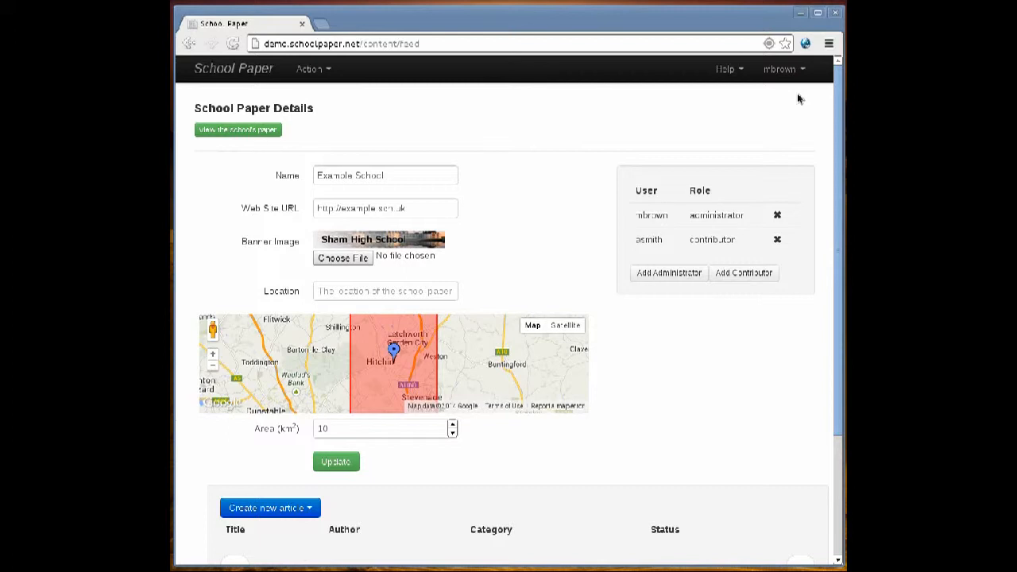
Sign out and sign in with the contributor's username and account password, dismissing the browser's offer to save the password.
left_click(803, 71)
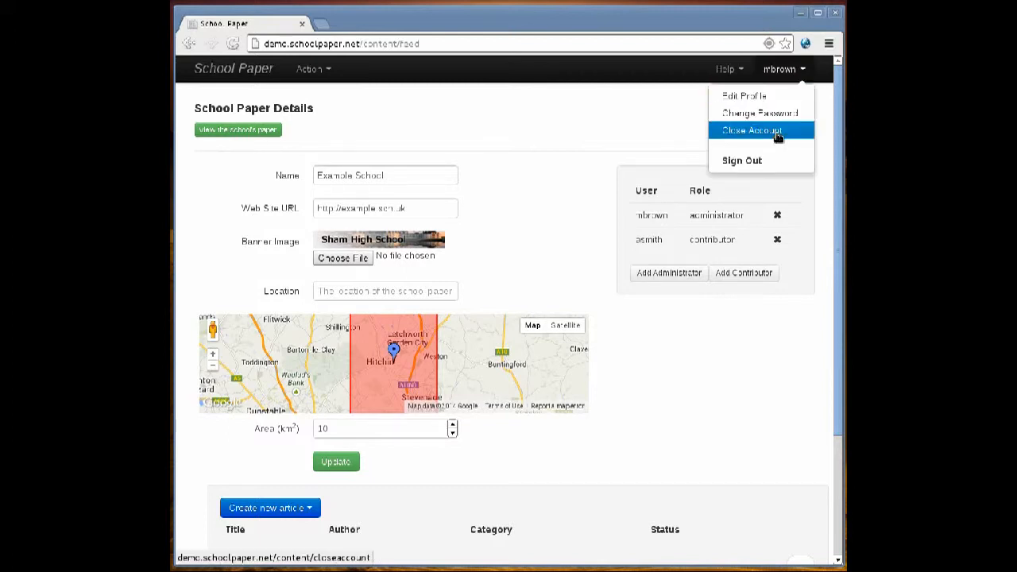
left_click(762, 160)
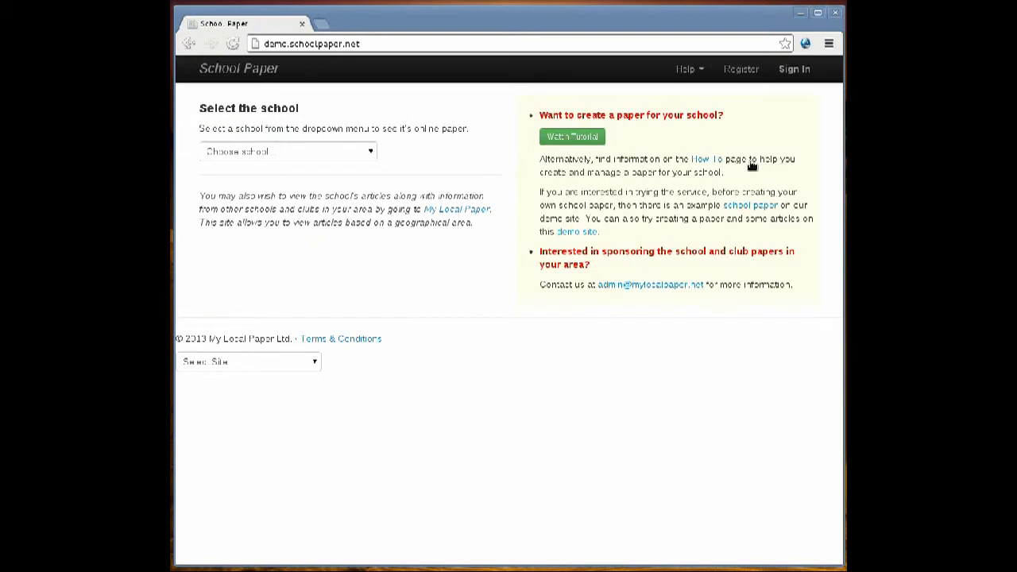
left_click(787, 73)
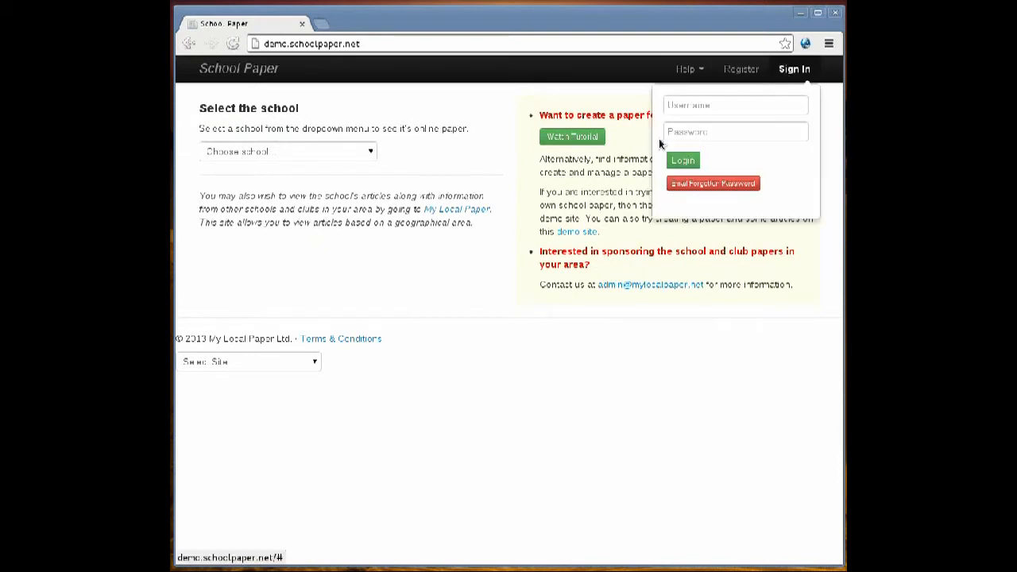
left_click(680, 108)
type("asmith")
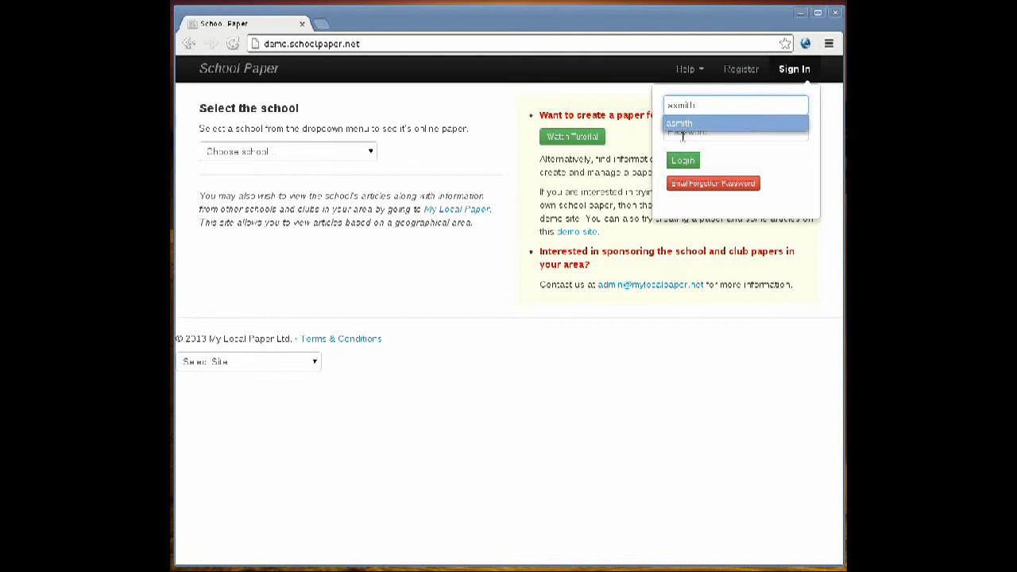
left_click(681, 125)
left_click(680, 132)
type("******")
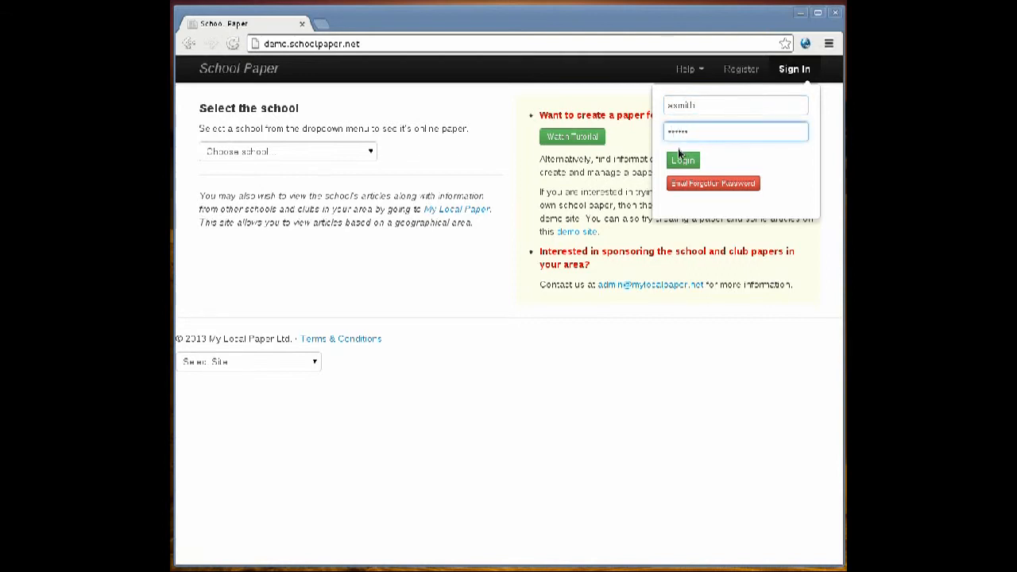
left_click(681, 158)
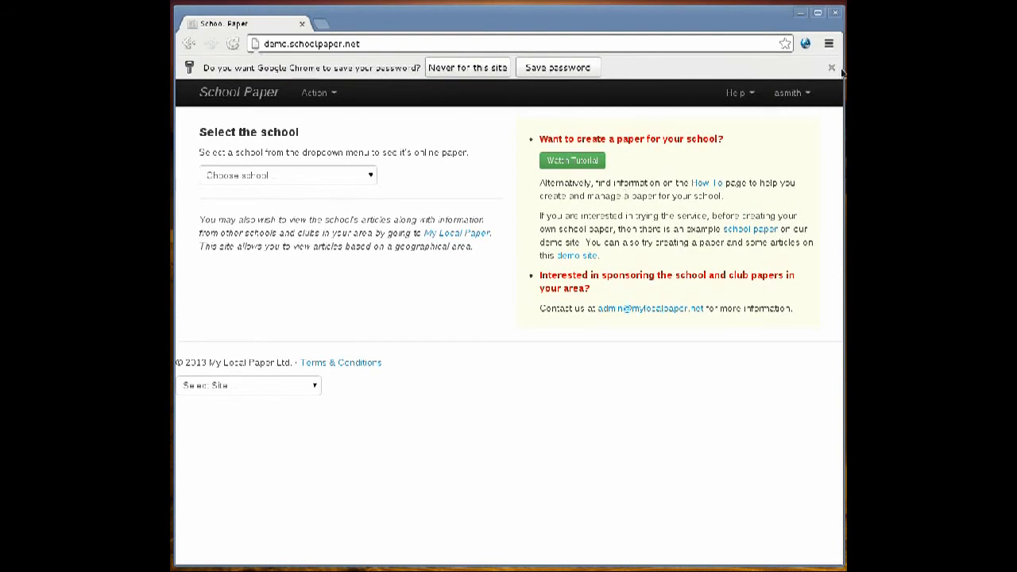
left_click(832, 68)
Open the Example School paper for editing and start a new article in the Sports category.
left_click(335, 69)
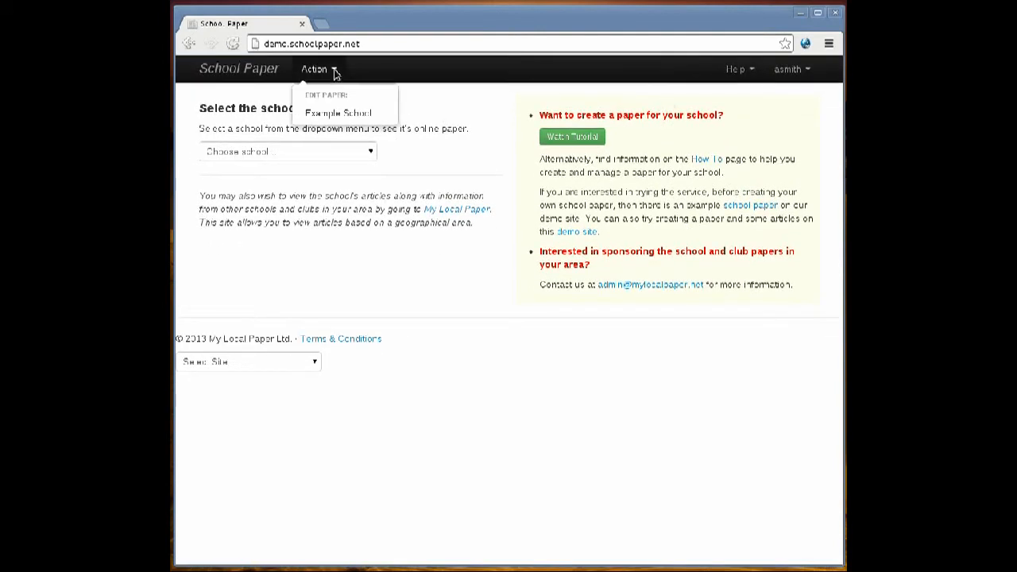
left_click(332, 113)
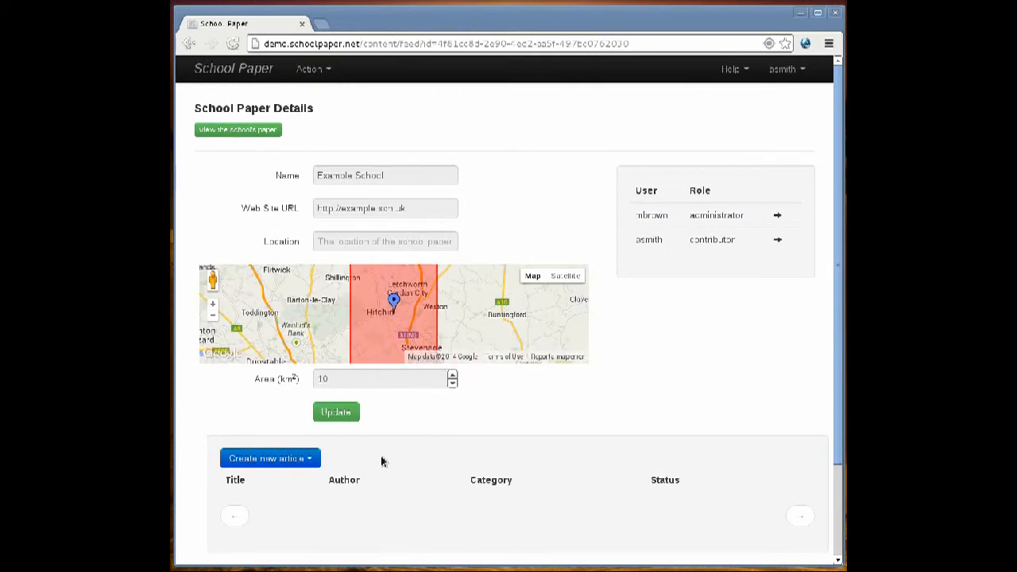
left_click(308, 461)
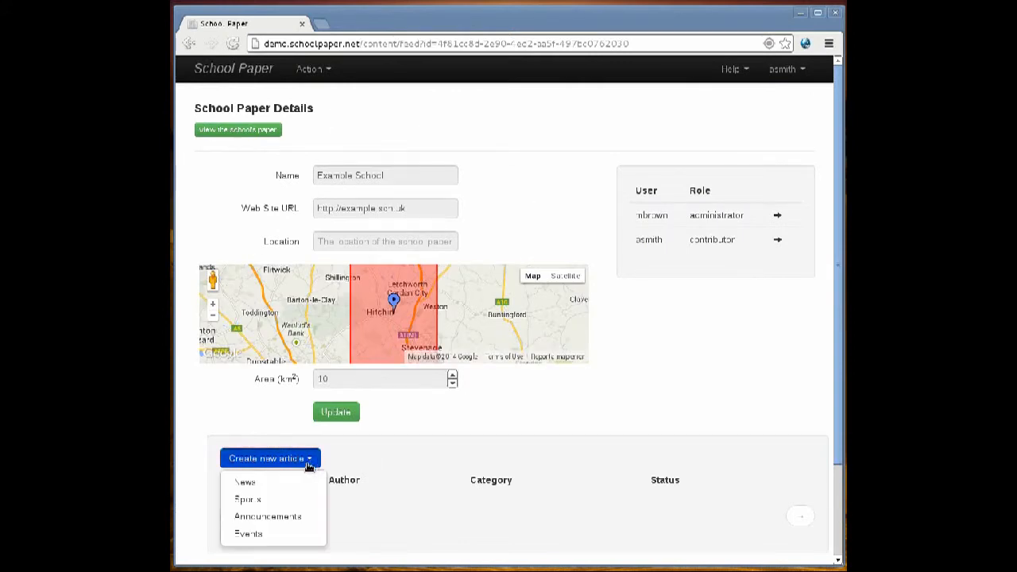
left_click(247, 499)
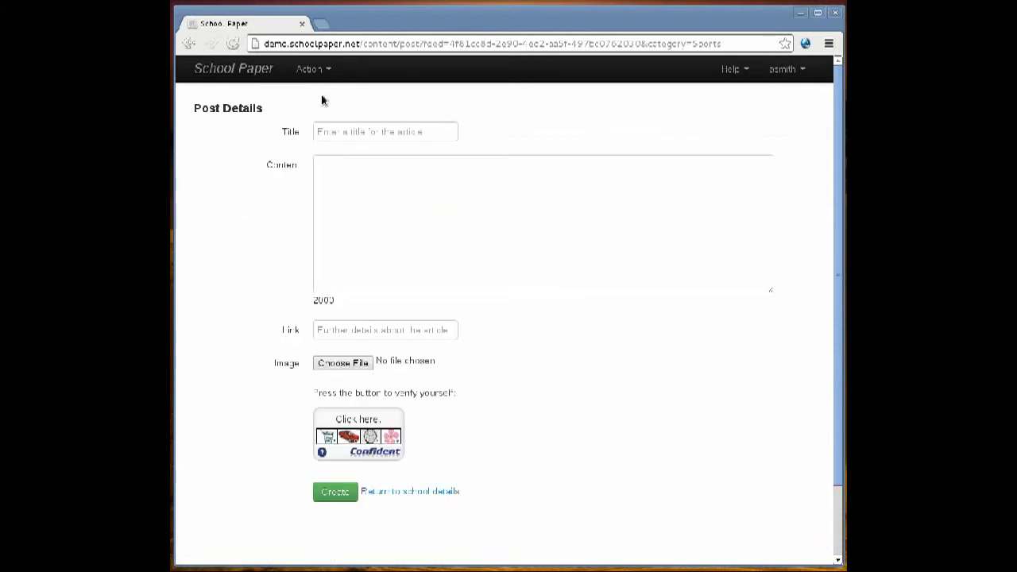
Fill in the article with the title Javelin record, the copied story text as content and javelin.jpg as the image.
left_click(333, 132)
type("Javelin record")
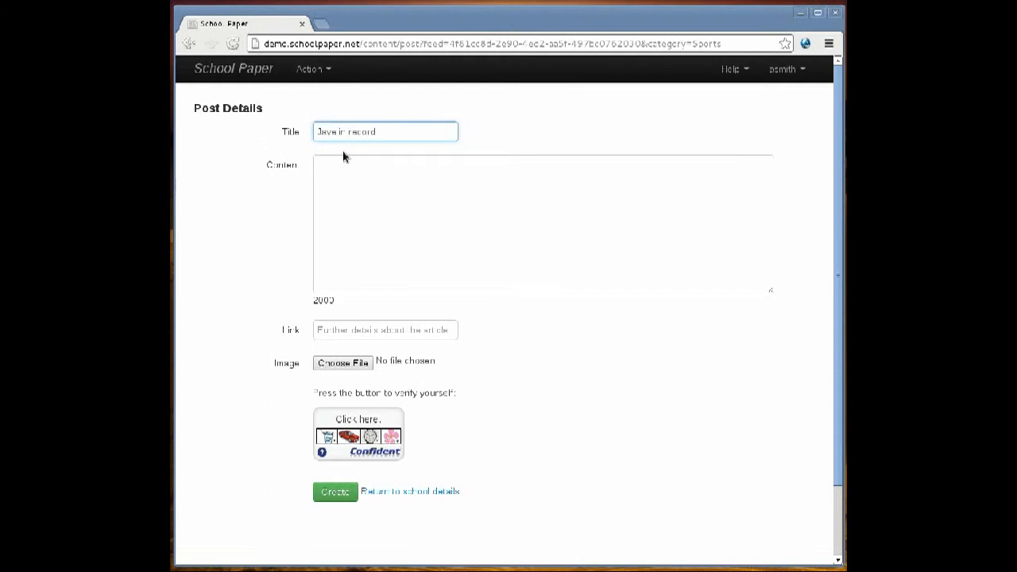
left_click(370, 188)
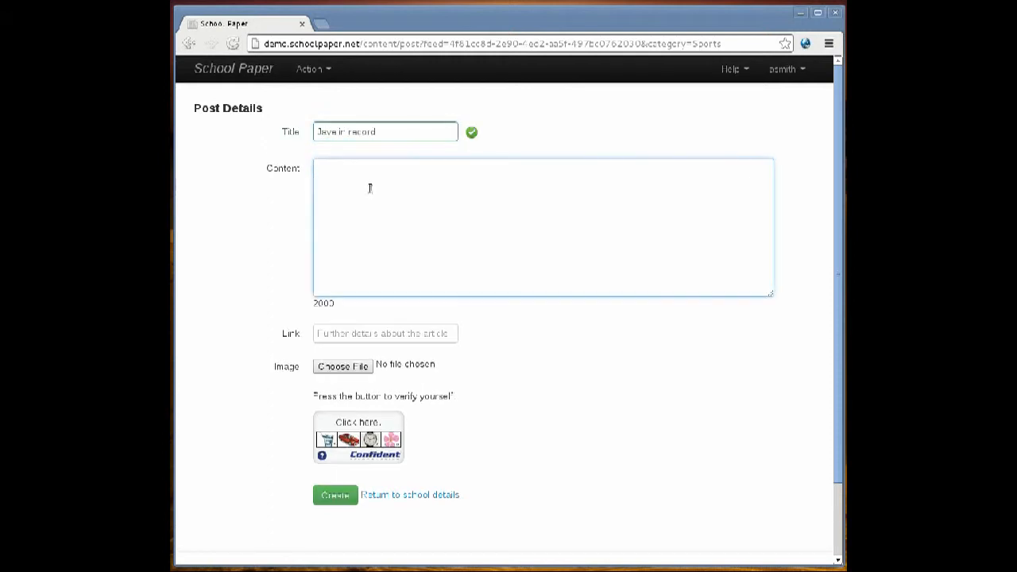
type("Year 8 student, Lee Blue, amazed onlookers when he broke the school Javelin record. Unfortunately the field was not long enough and the Javelin reached the staff car park, and came to rest through the Headmaster's windscreen. Commenting with gritted teeth, the Headmaster said he was very proud of Lee's achievement, and looked forward to him working off what he owed by washing his car for some time to come.")
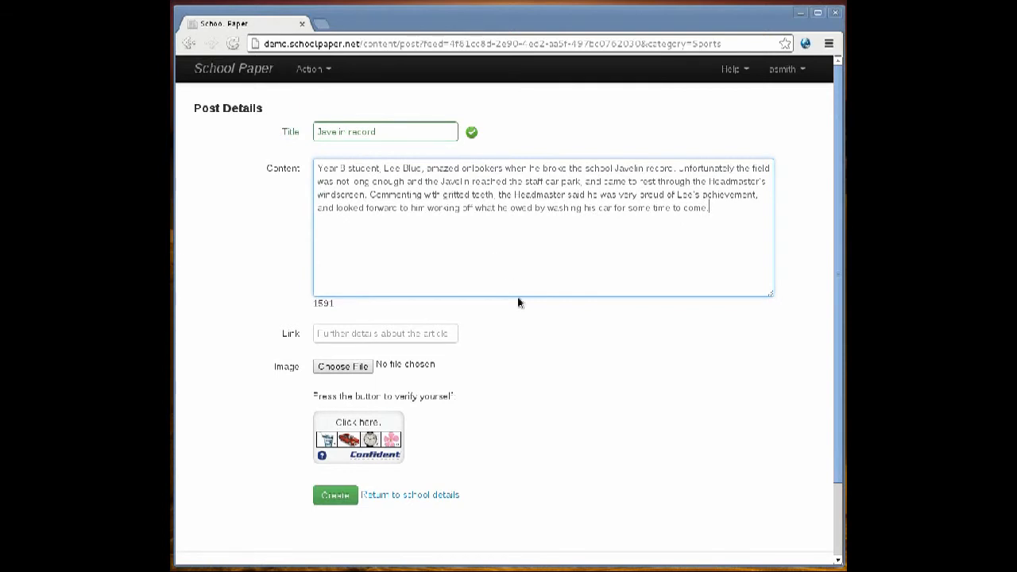
left_click(334, 368)
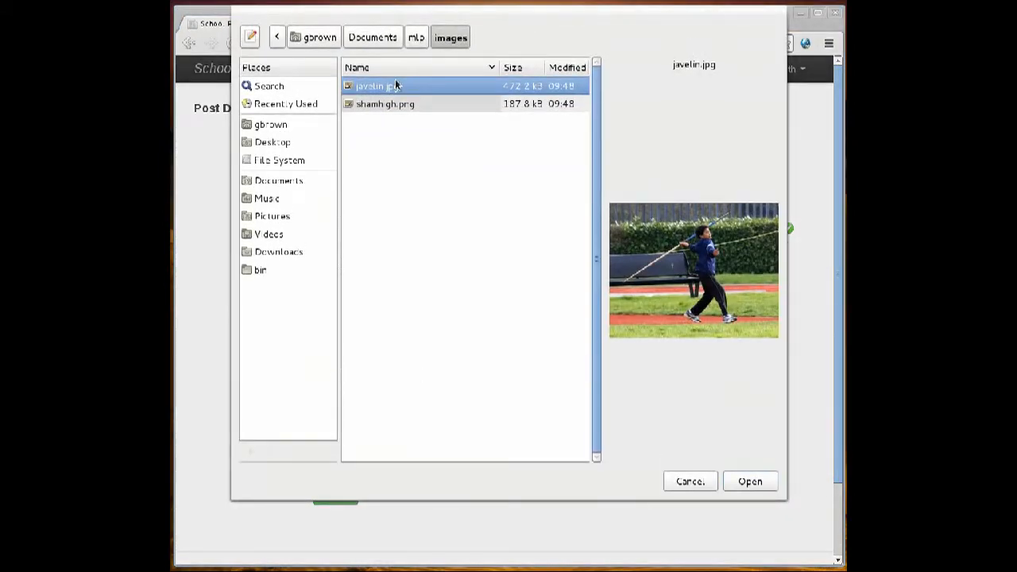
double_click(369, 85)
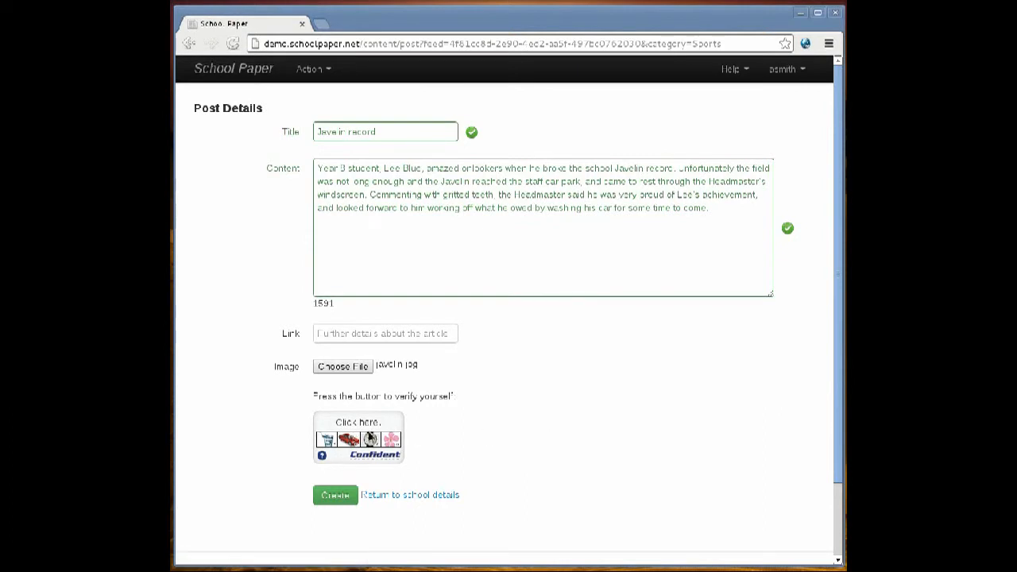
Complete the image verification by picking the three requested pictures, and create the Javelin record article.
left_click(370, 439)
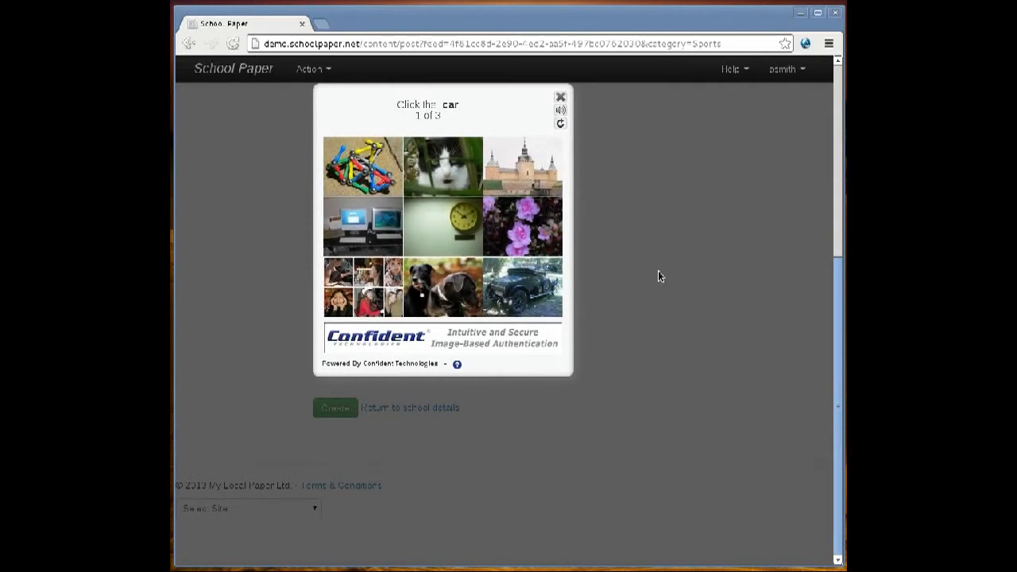
left_click(529, 289)
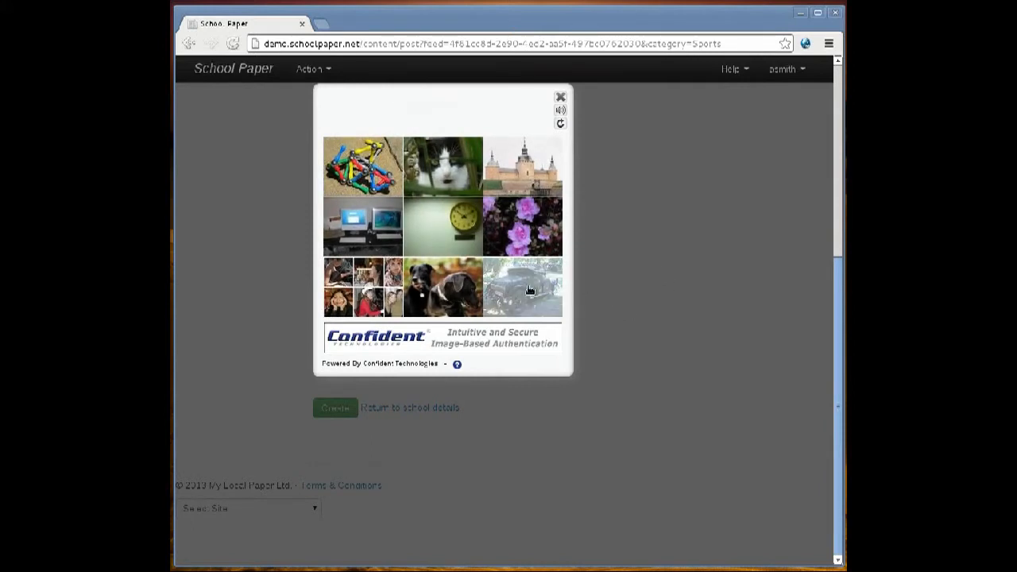
left_click(528, 181)
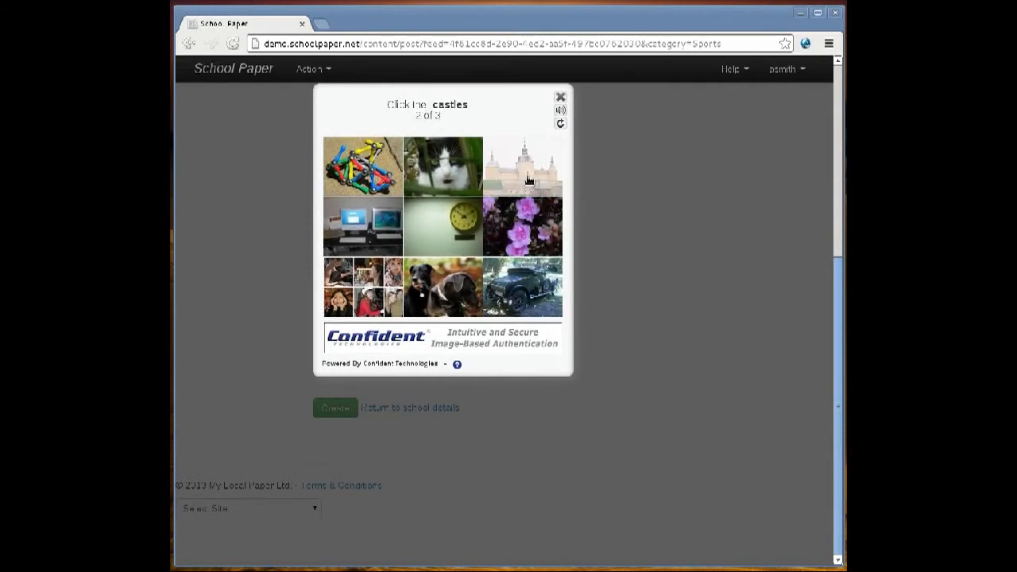
left_click(450, 280)
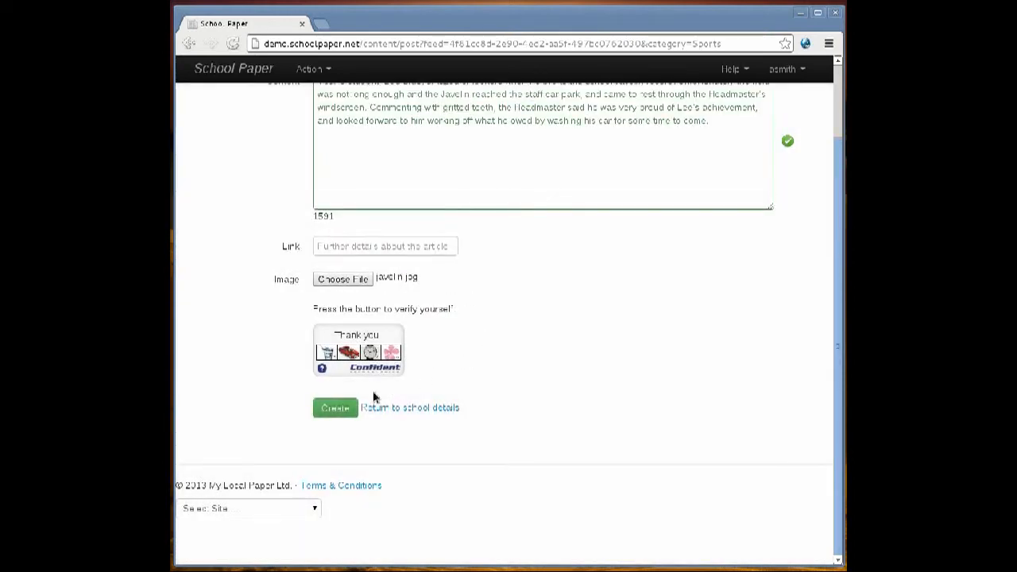
left_click(333, 410)
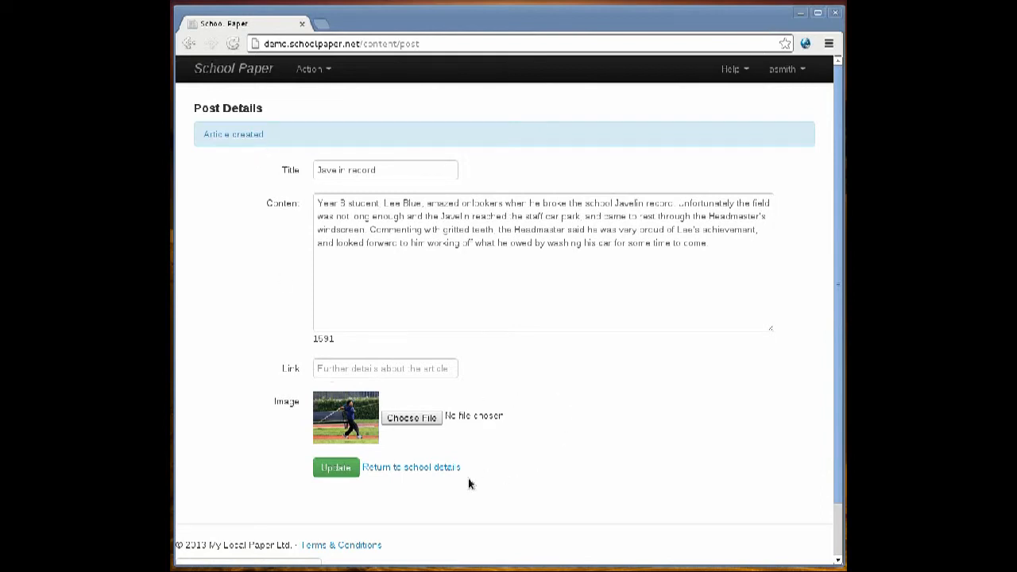
Return to the school details and check the approval status of the Javelin record article.
left_click(402, 469)
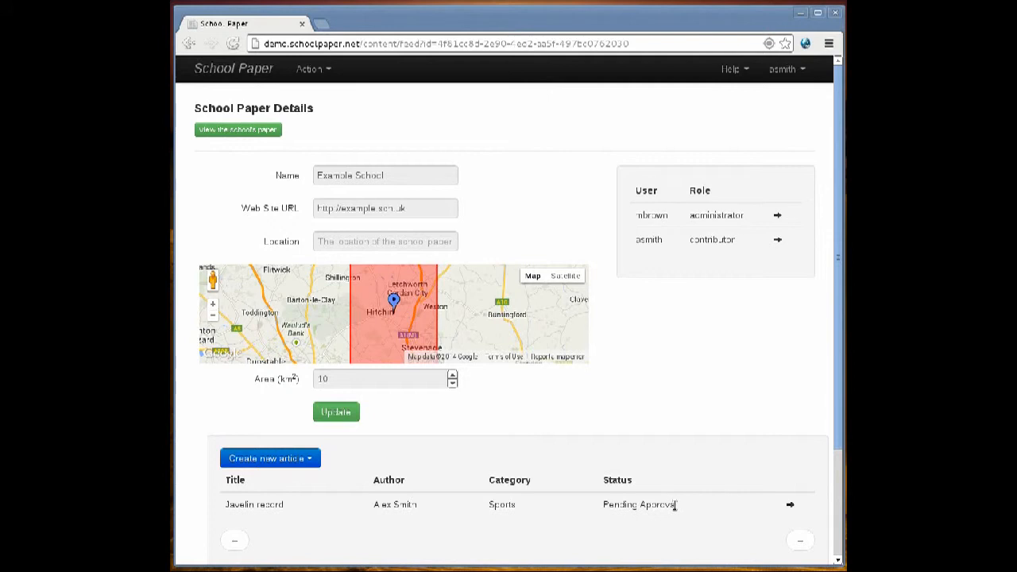
left_click_drag(674, 504, 603, 505)
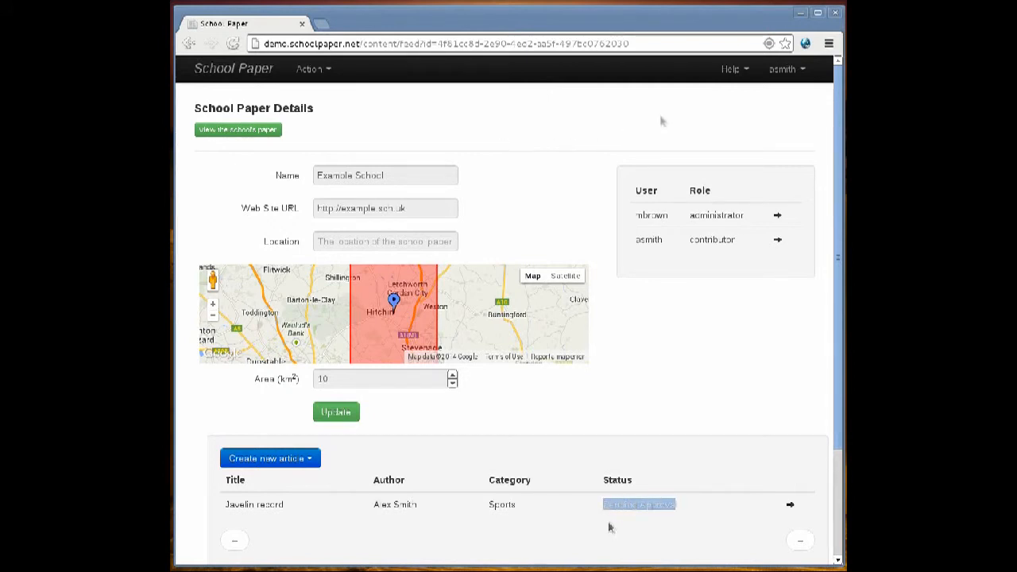
left_click(612, 530)
Sign out and sign in with the administrator's username and account password, dismissing the browser's offer to save the password.
left_click(793, 75)
left_click(743, 160)
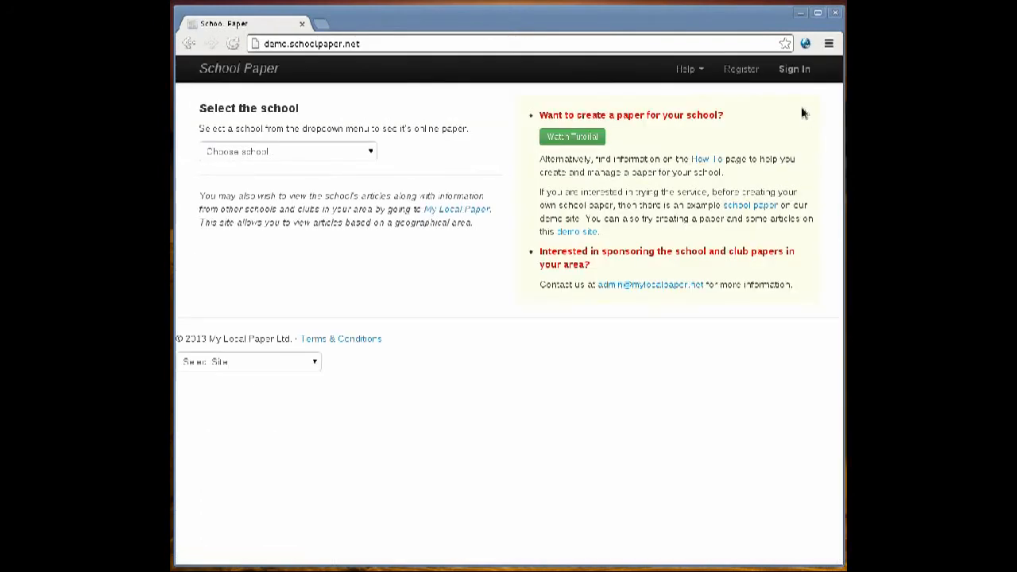
left_click(787, 74)
left_click(722, 104)
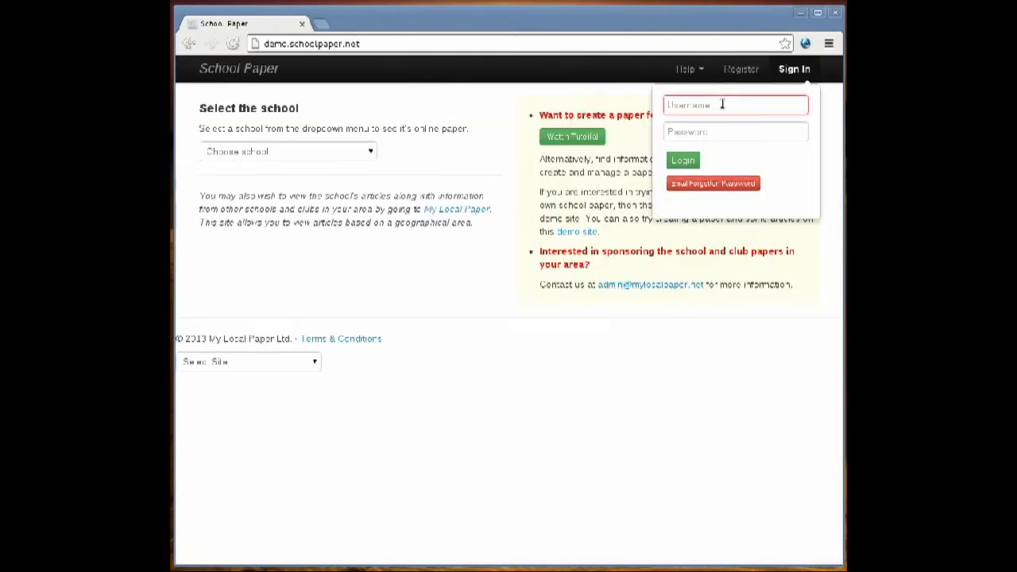
type("mbr")
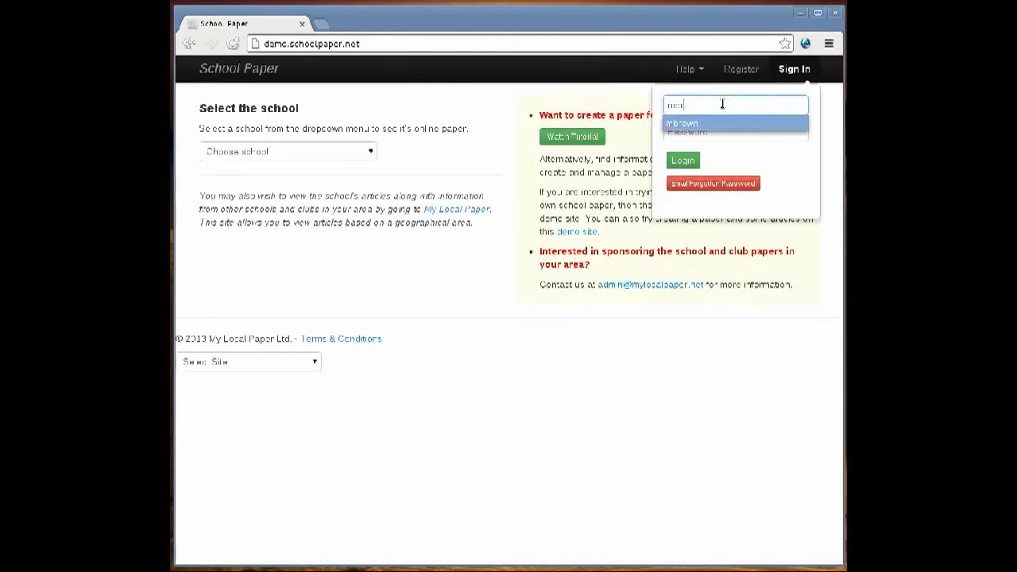
key("Return")
key("Tab")
type("******")
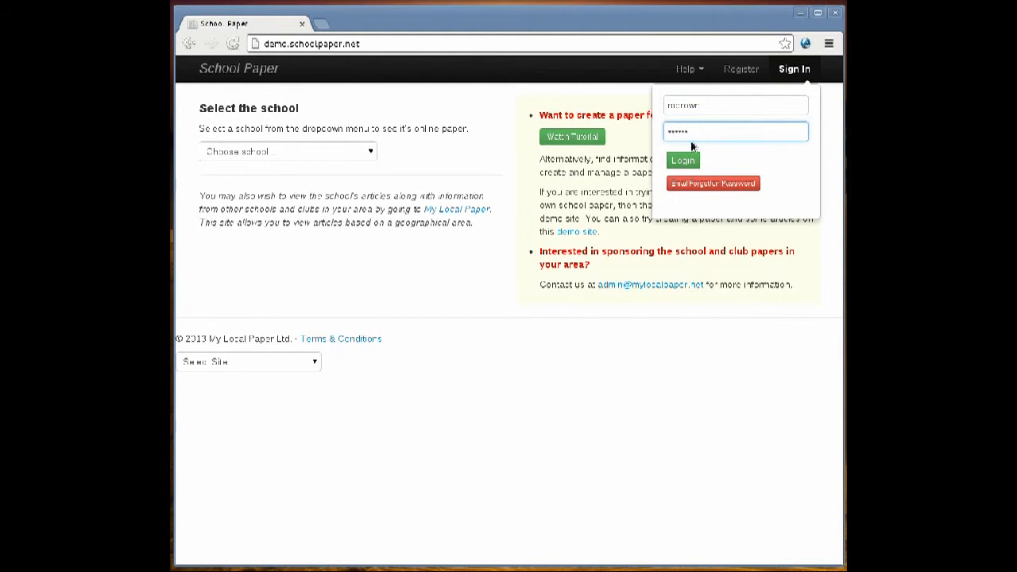
left_click(684, 163)
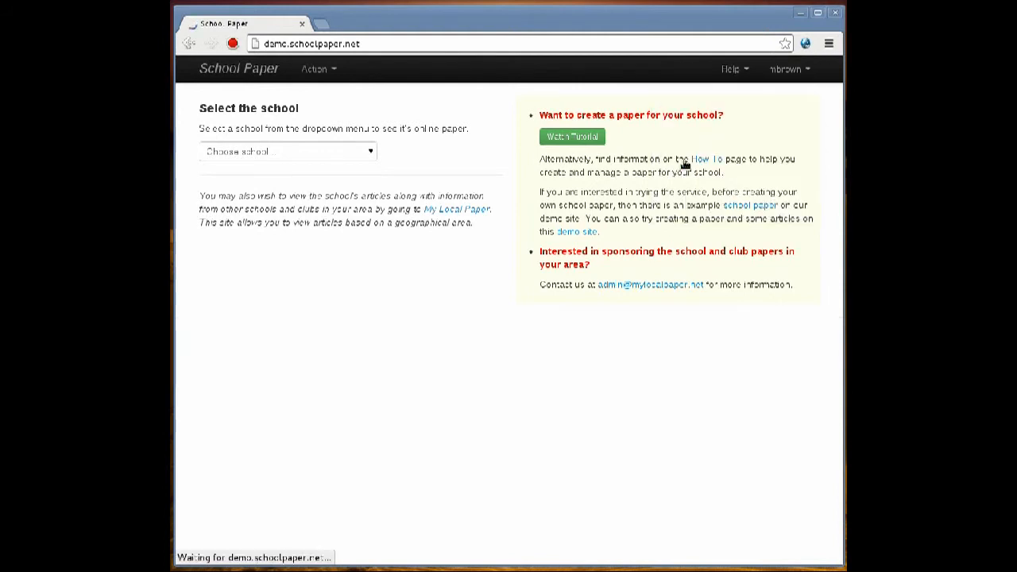
left_click(831, 68)
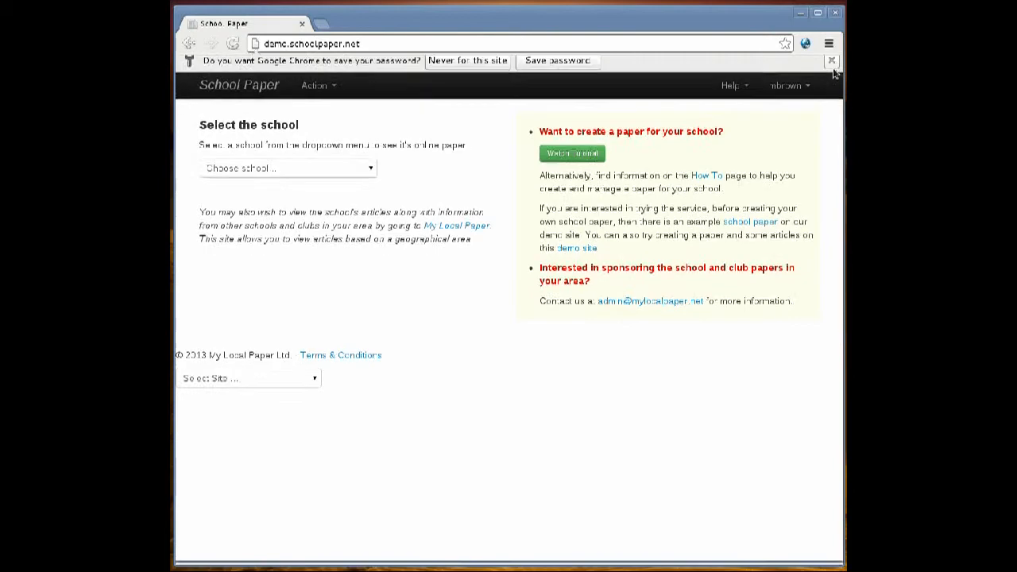
Open the Javelin record article from the Example School paper for editing and publish it by updating Published to true.
left_click(324, 70)
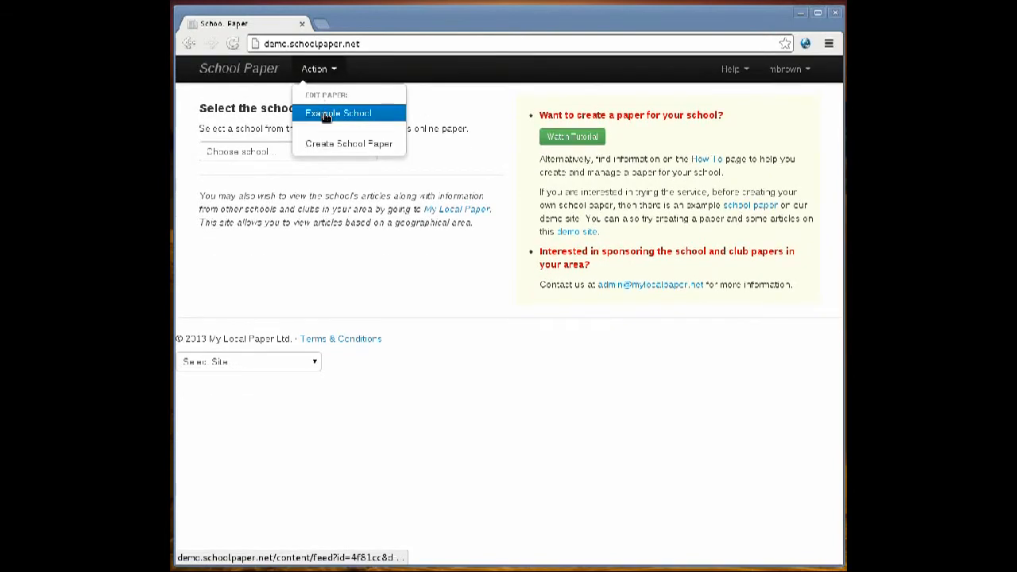
left_click(324, 110)
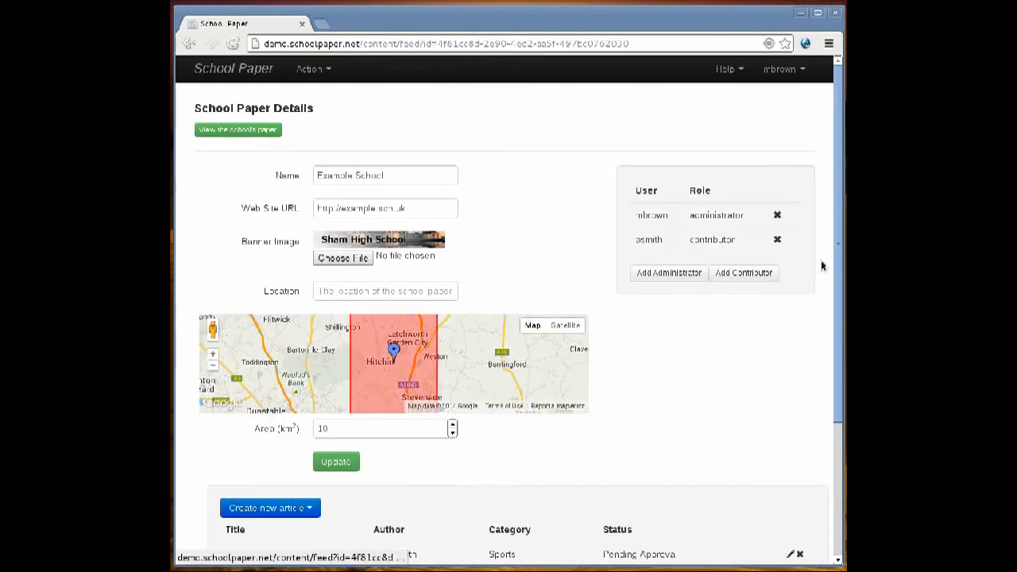
left_click_drag(841, 265, 838, 324)
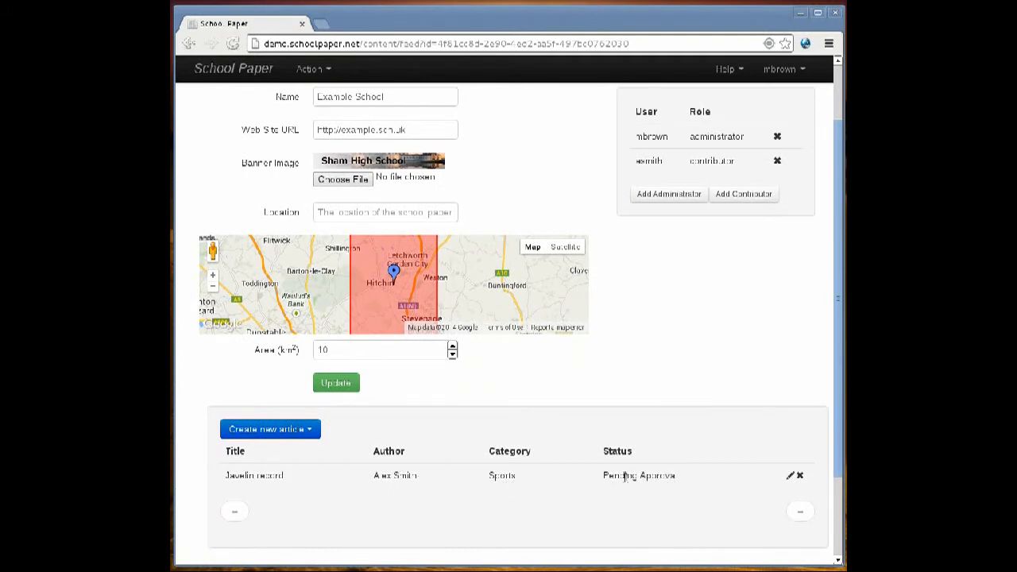
left_click(790, 477)
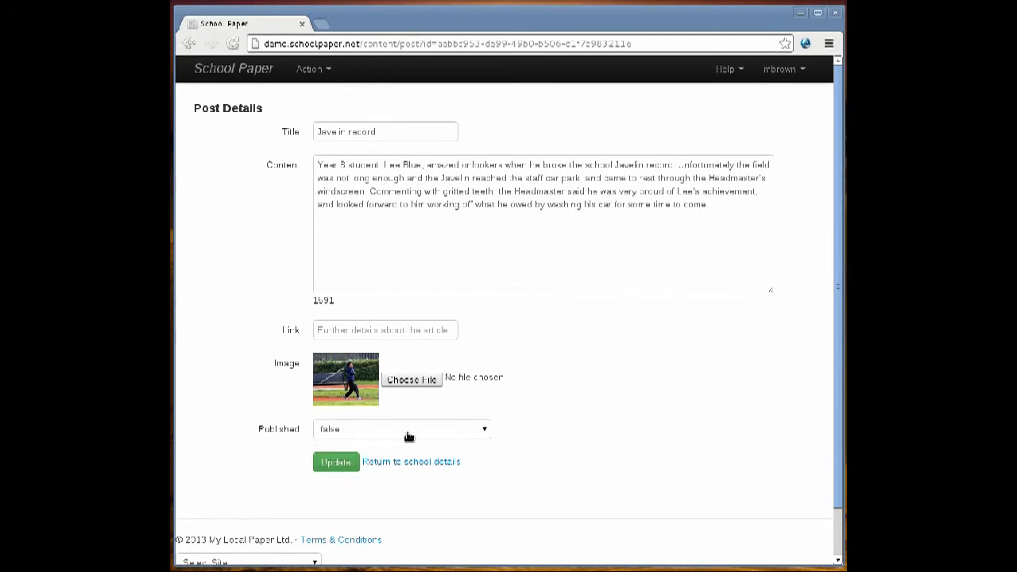
left_click(480, 428)
left_click(353, 456)
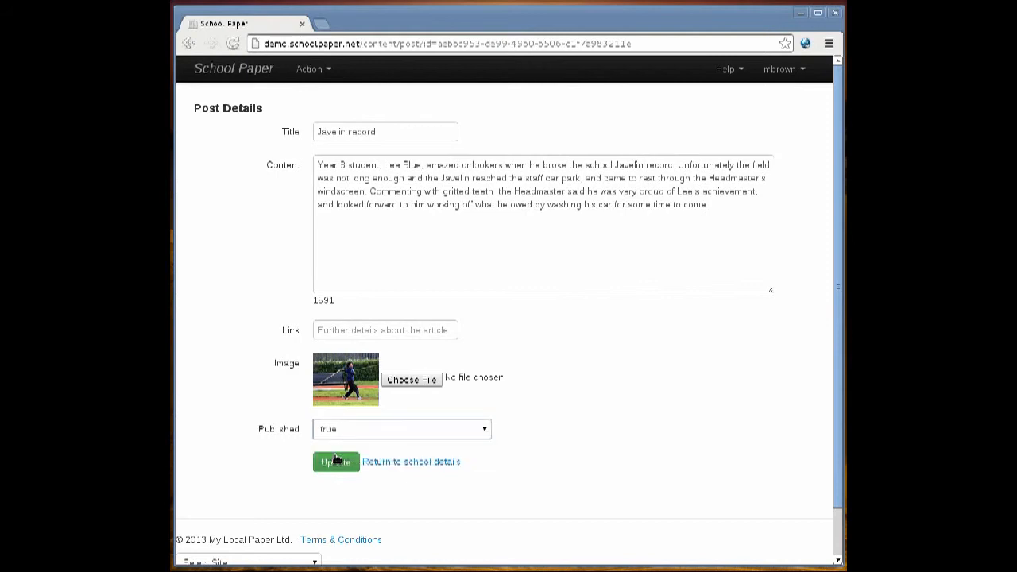
left_click(339, 469)
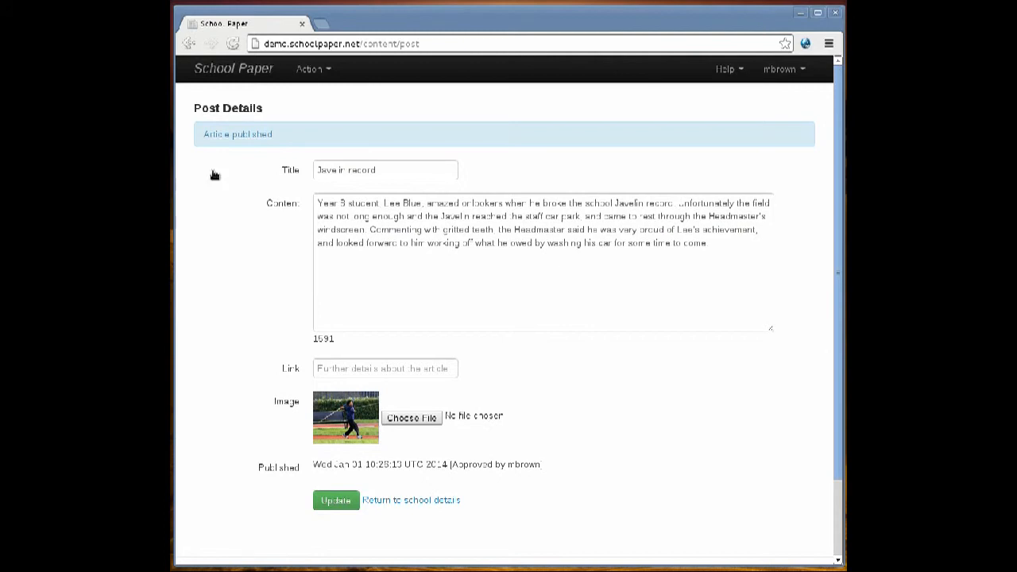
Check the Javelin record article's status in the school details and view the article in the paper's Sports section.
left_click(420, 501)
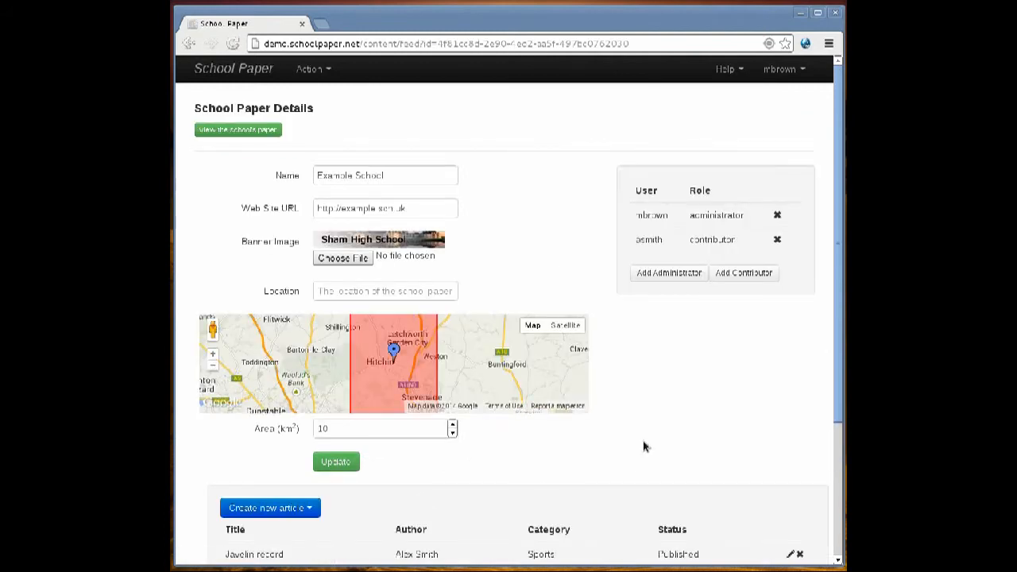
left_click_drag(838, 342, 838, 400)
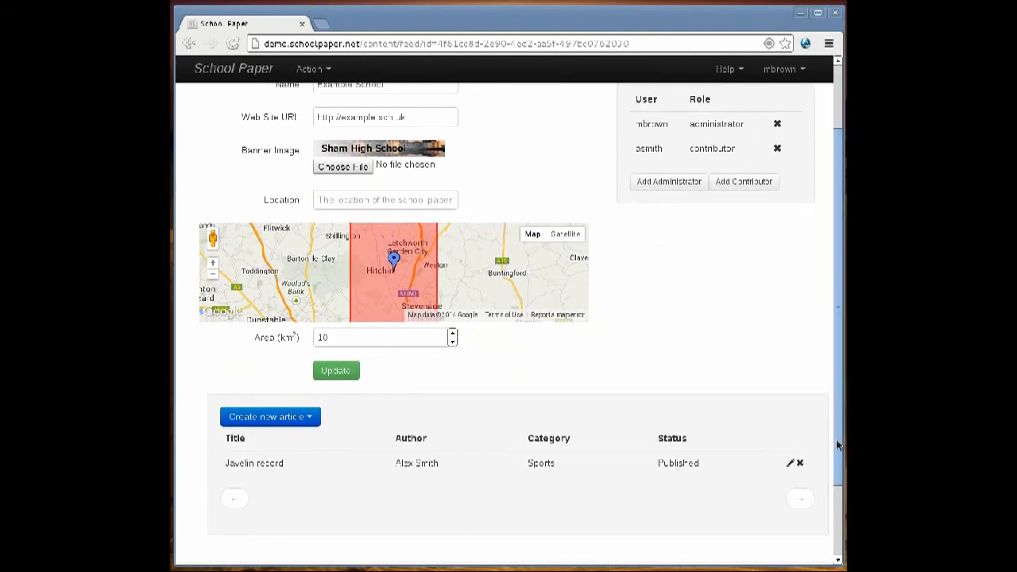
left_click_drag(837, 446, 836, 378)
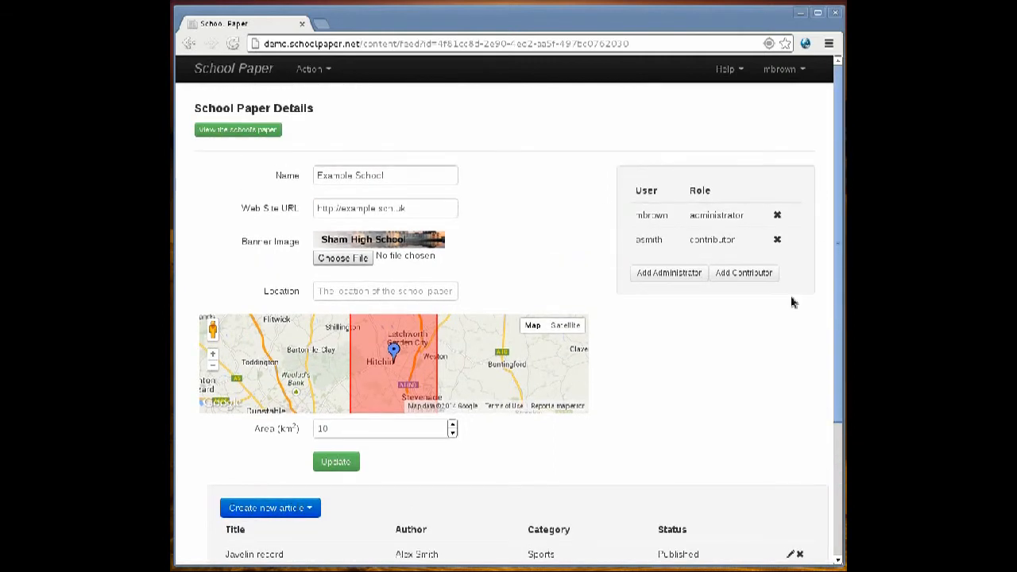
left_click(235, 132)
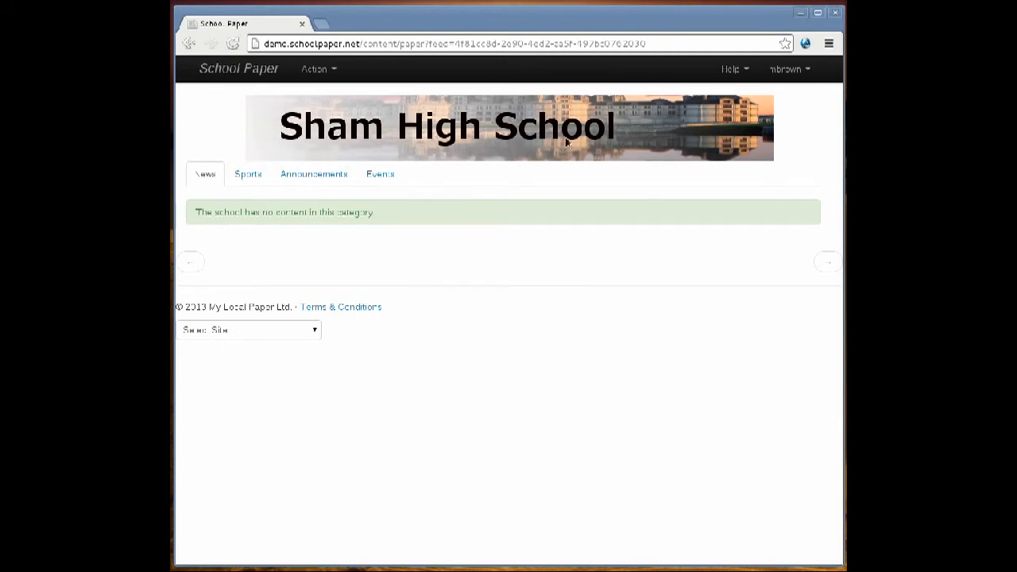
left_click(248, 174)
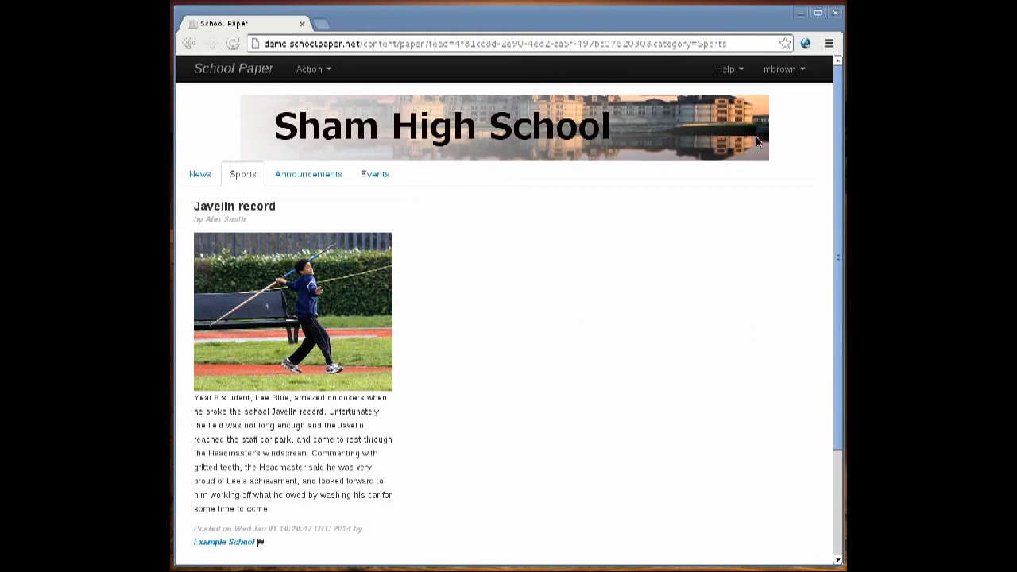
Sign out and view the Sports section of the Example School paper as a public visitor.
left_click(801, 70)
left_click(735, 163)
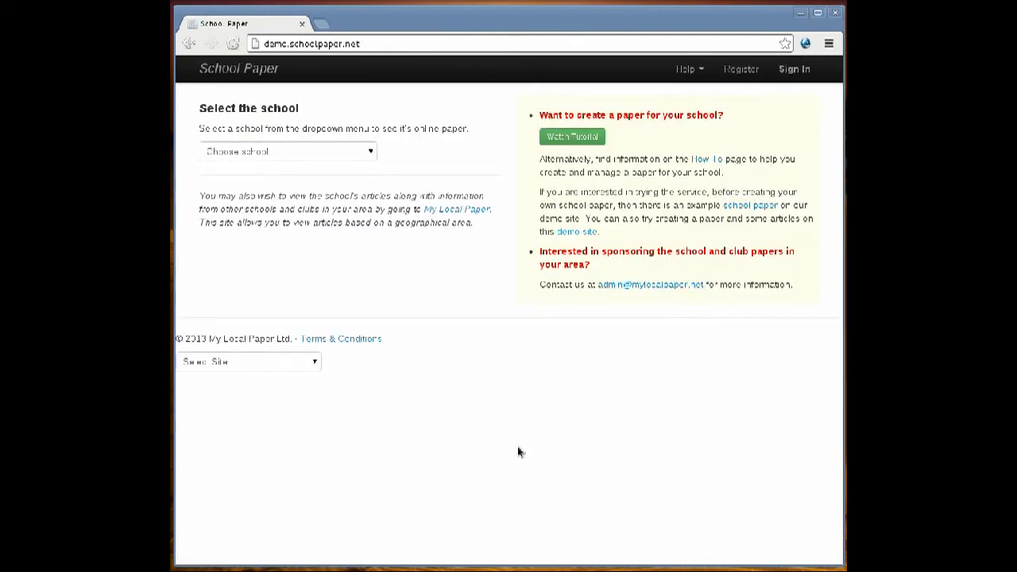
left_click(368, 156)
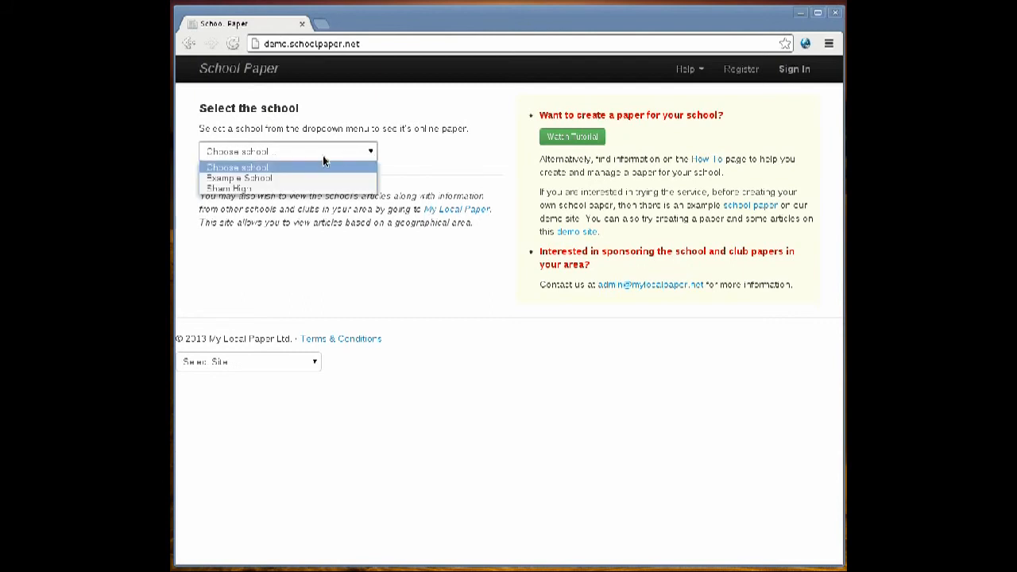
left_click(248, 181)
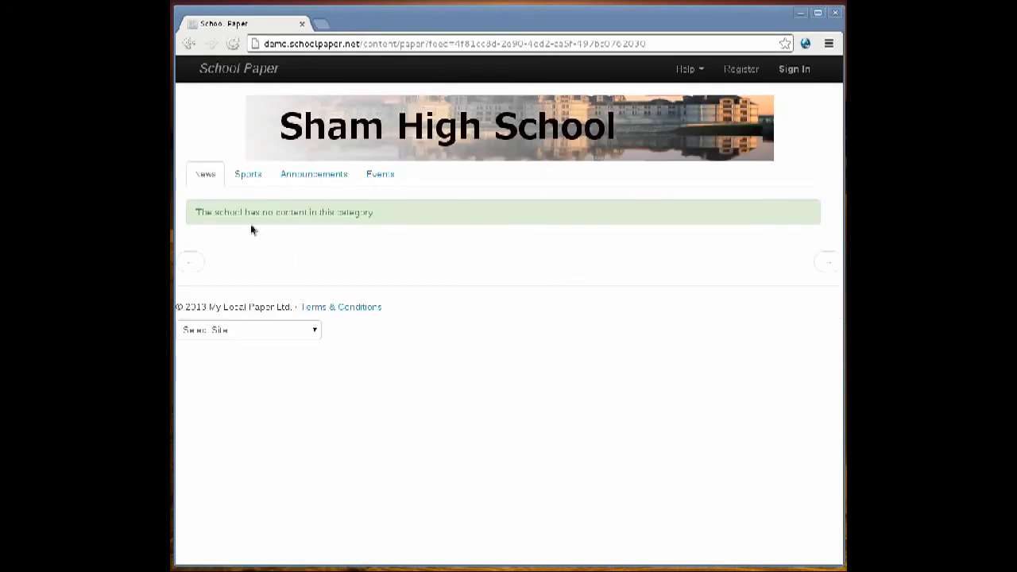
left_click(248, 174)
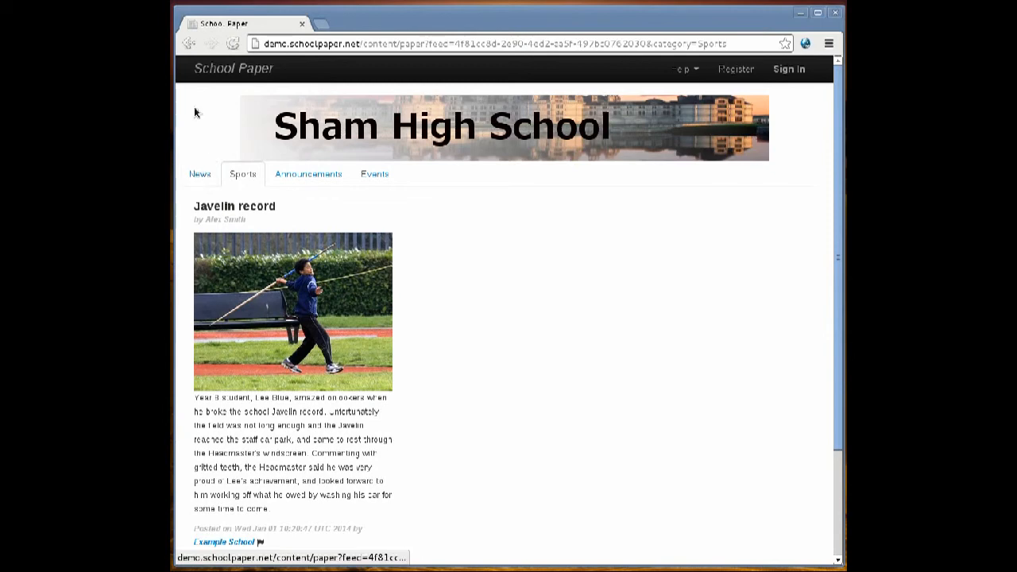
Go back to the paper's News page and select its full web address.
left_click(189, 43)
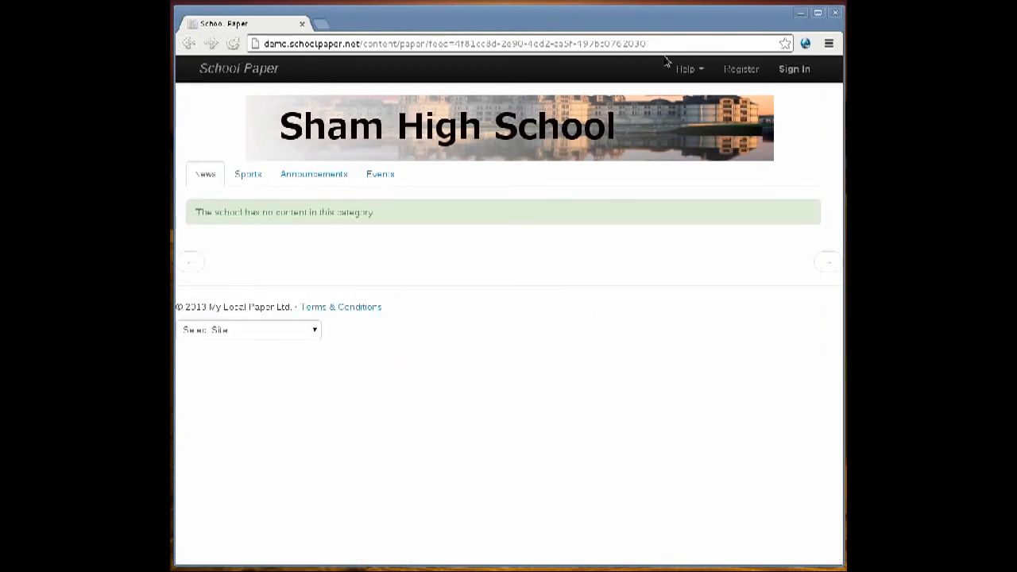
left_click_drag(661, 43, 259, 16)
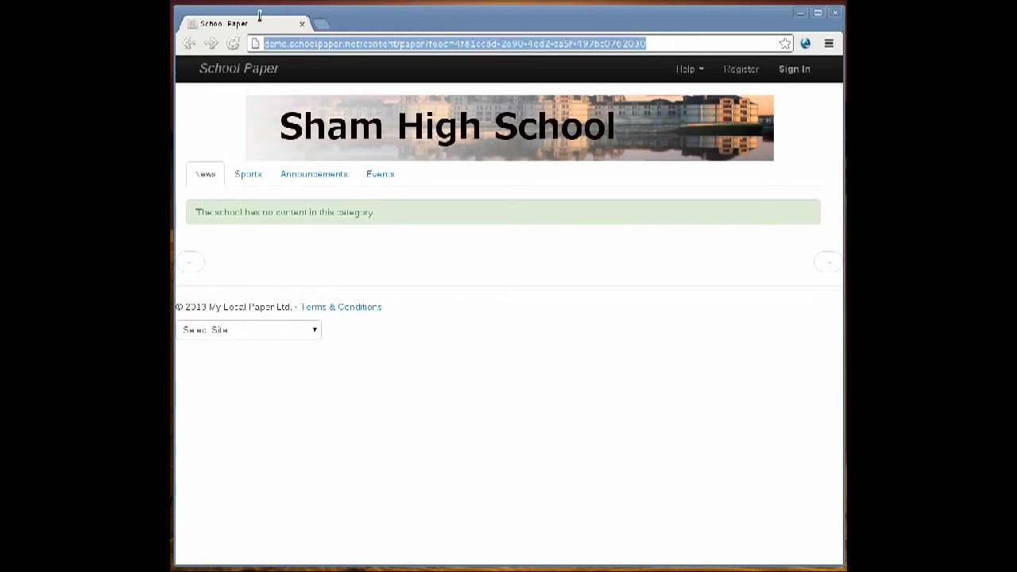